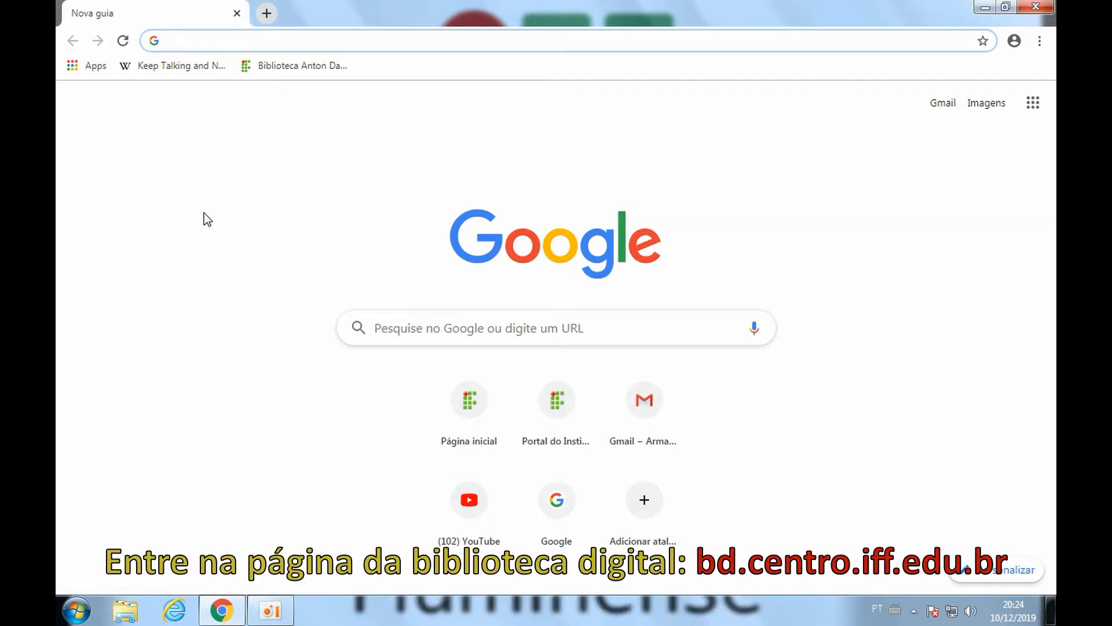
Load bd.centro.iff.edu.br and go to the Meu espaço login page via Entrar em:.
{"action": "type", "text": "bd."}
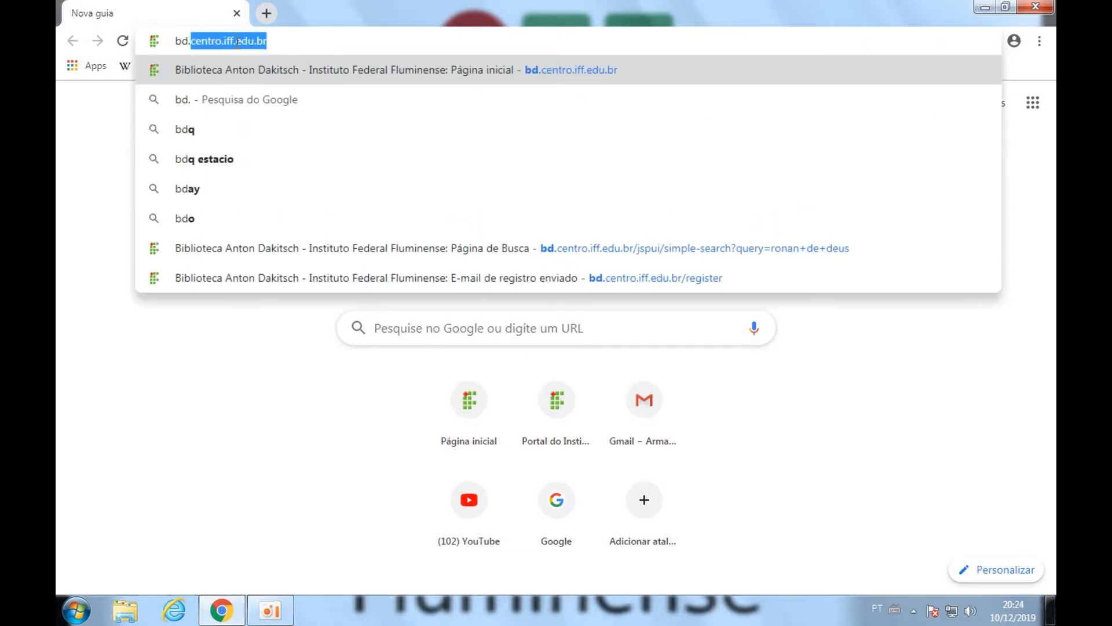
{"action": "type", "text": "centro.iff.edu.br"}
{"action": "key", "text": "Return"}
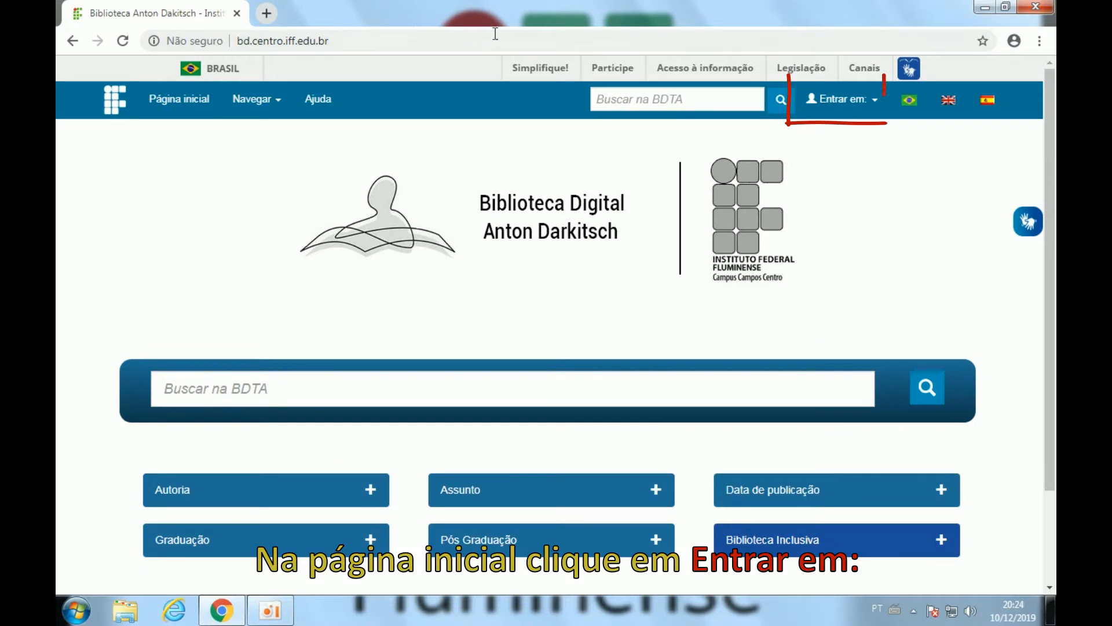
{"action": "left_click", "coordinate": [847, 110]}
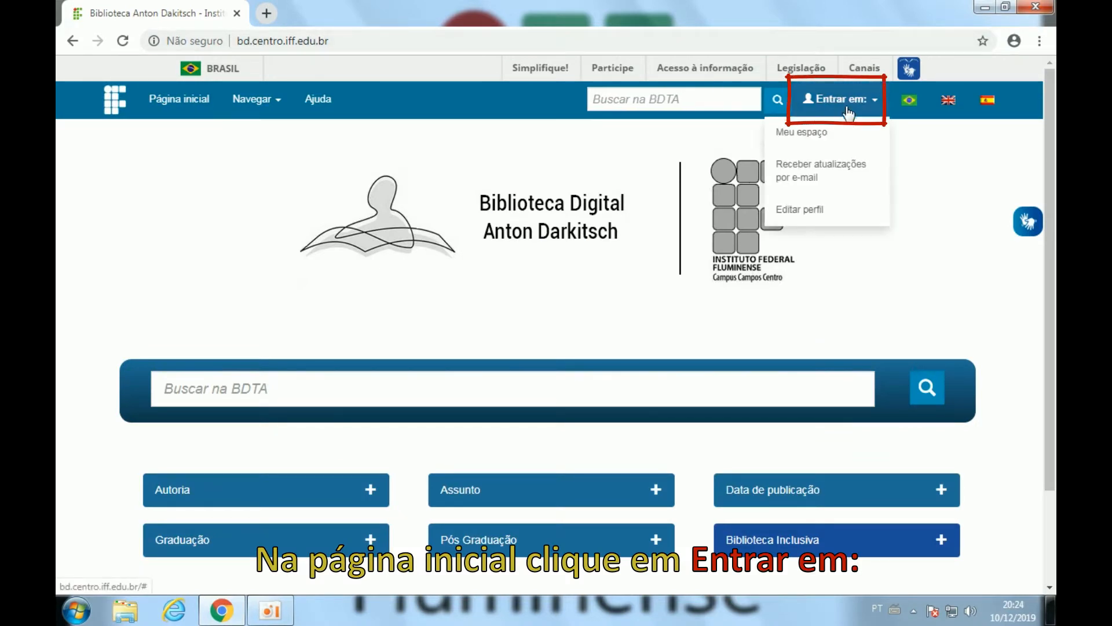
{"action": "left_click", "coordinate": [812, 133]}
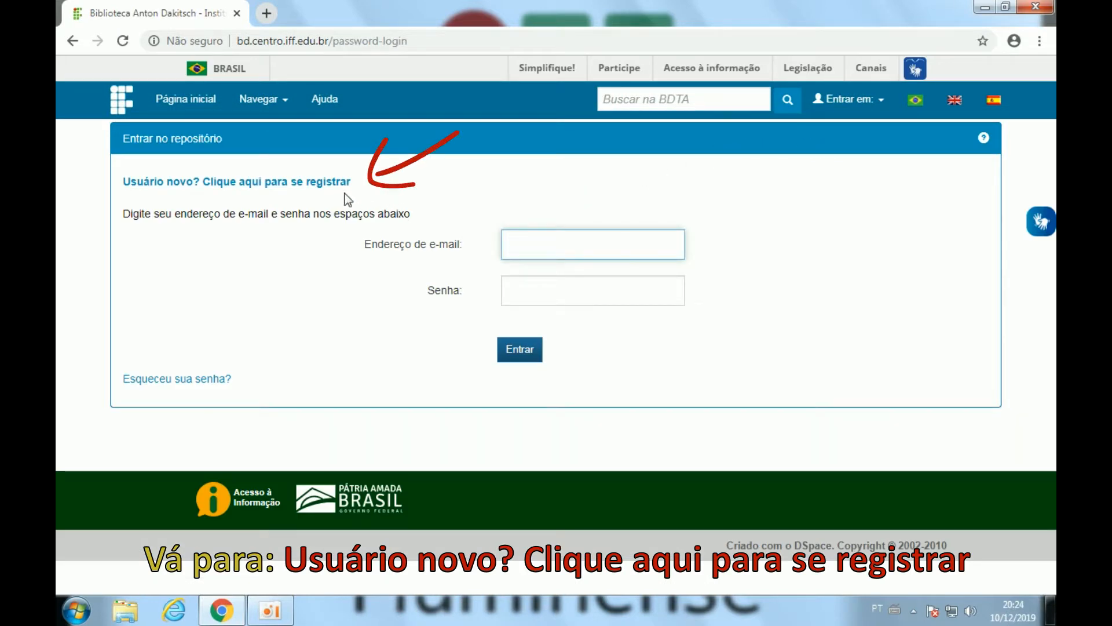
Submit a new-user registration request with the account's e-mail address.
{"action": "left_click", "coordinate": [300, 183]}
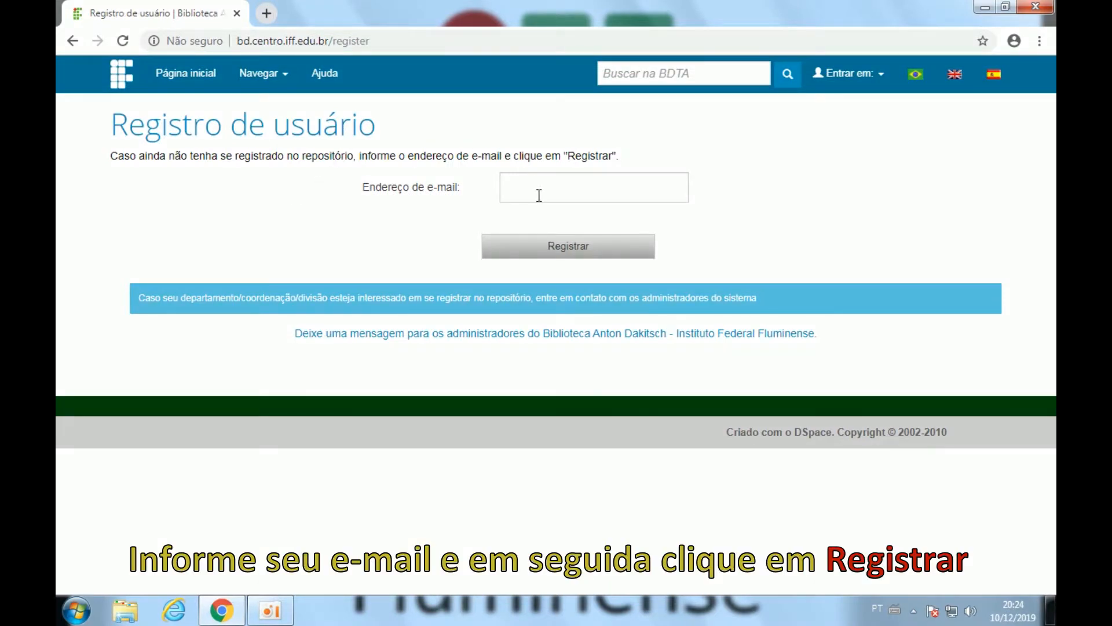
{"action": "left_click", "coordinate": [539, 195]}
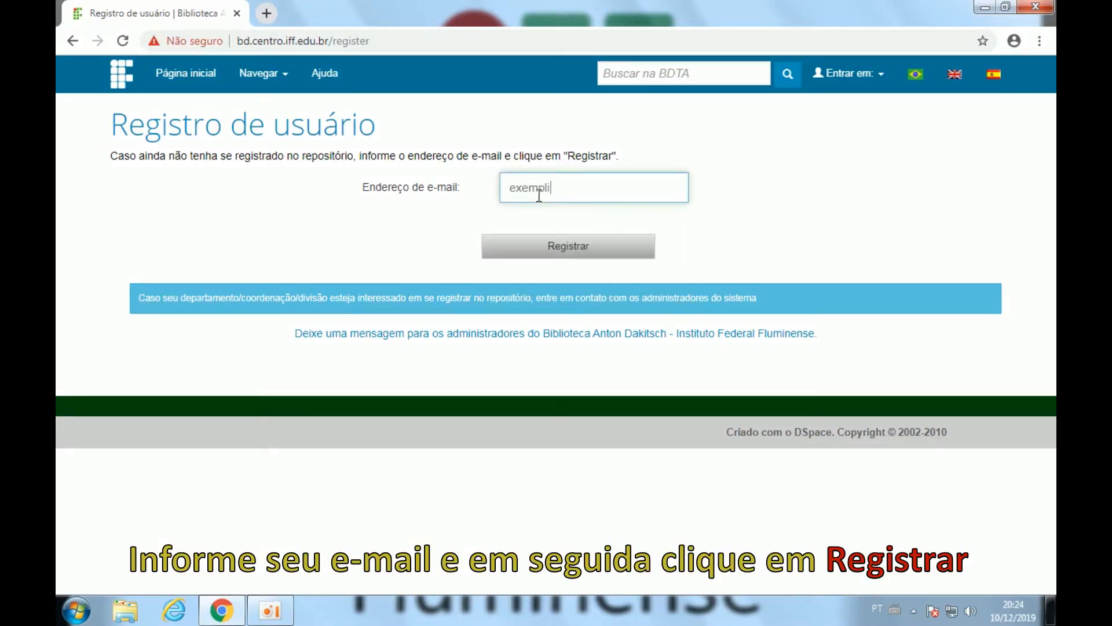
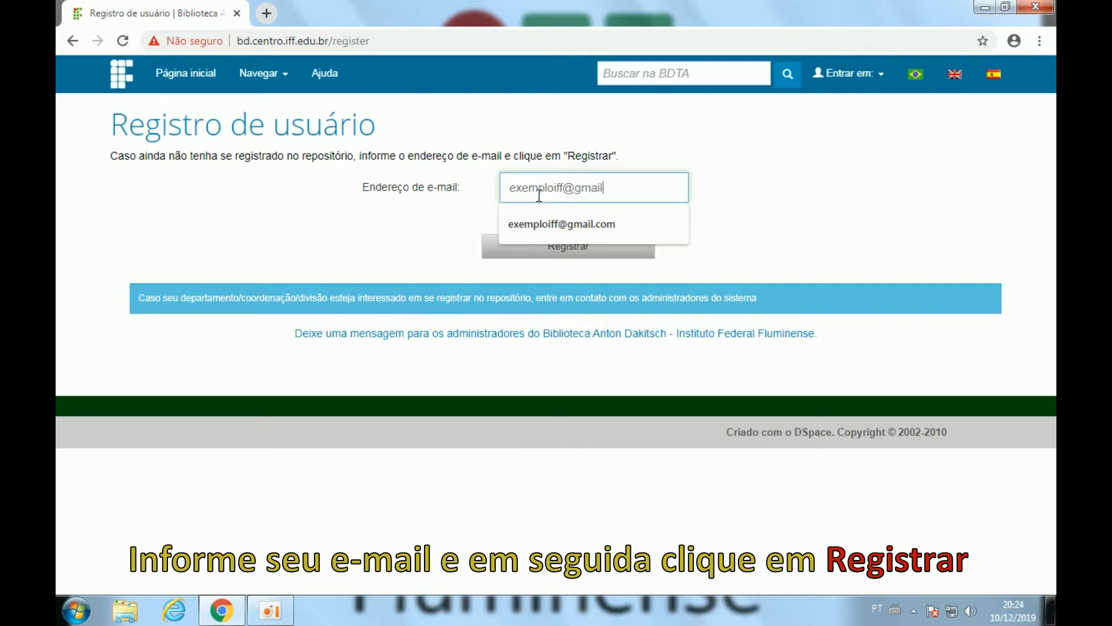
{"action": "left_click", "coordinate": [537, 254]}
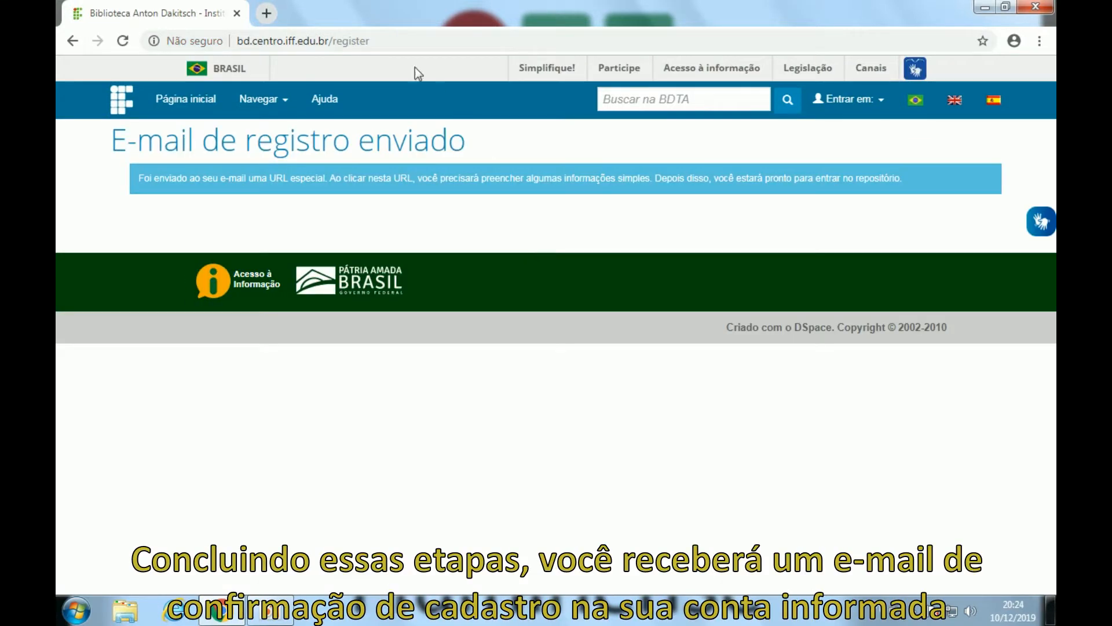
Sign in to gmail.com in a new tab with the registration e-mail and its password.
{"action": "left_click", "coordinate": [266, 16]}
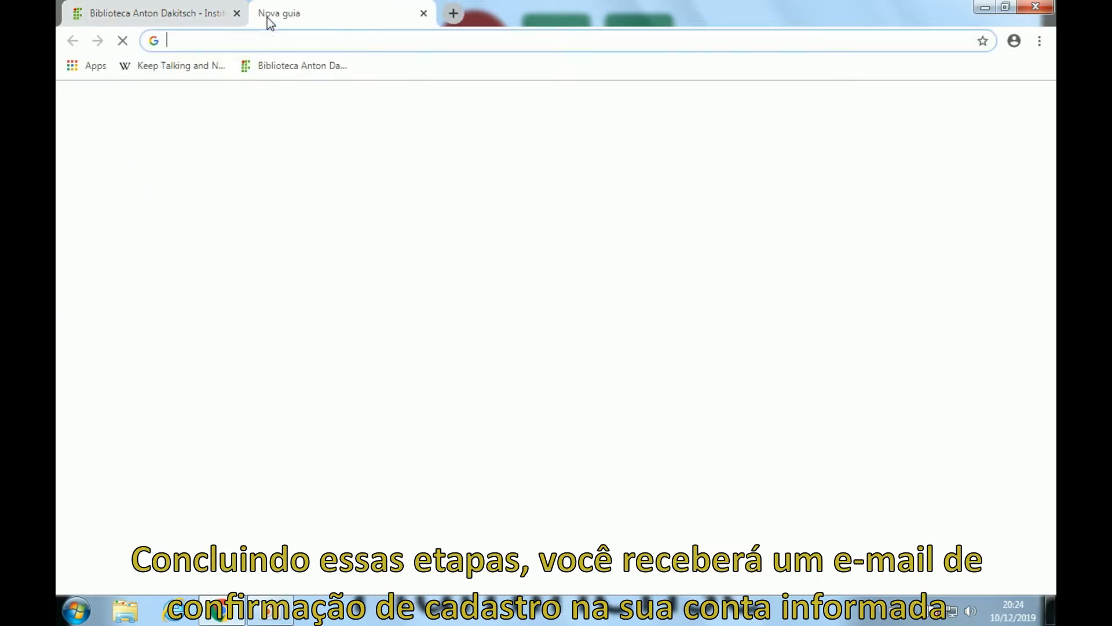
{"action": "type", "text": "gmail.com"}
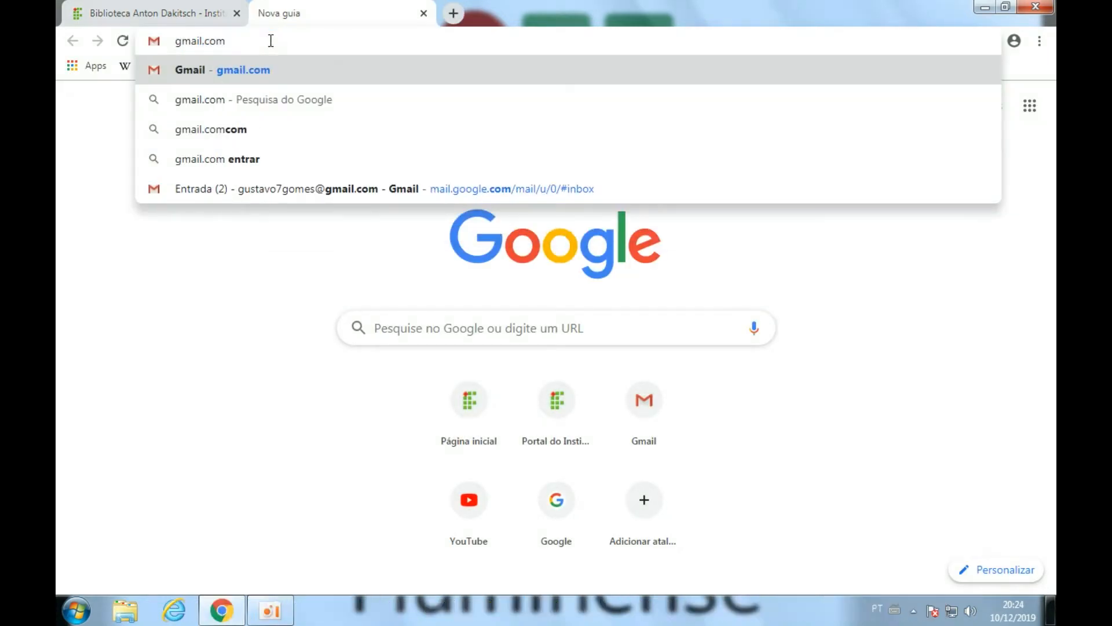
{"action": "key", "text": "Return"}
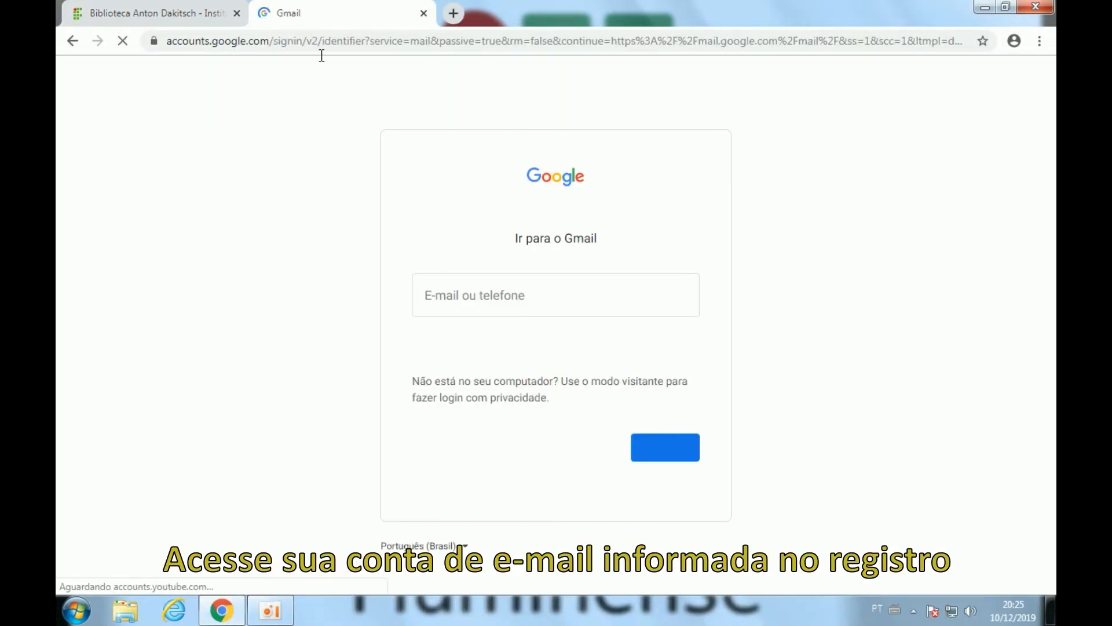
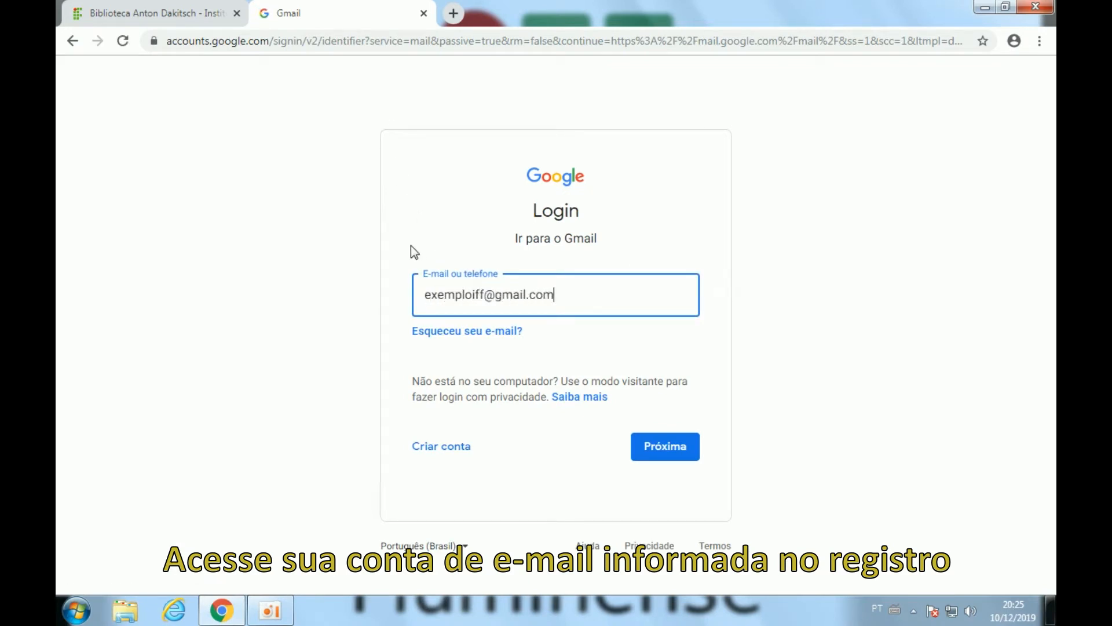
{"action": "left_click", "coordinate": [659, 463]}
{"action": "type", "text": "••"}
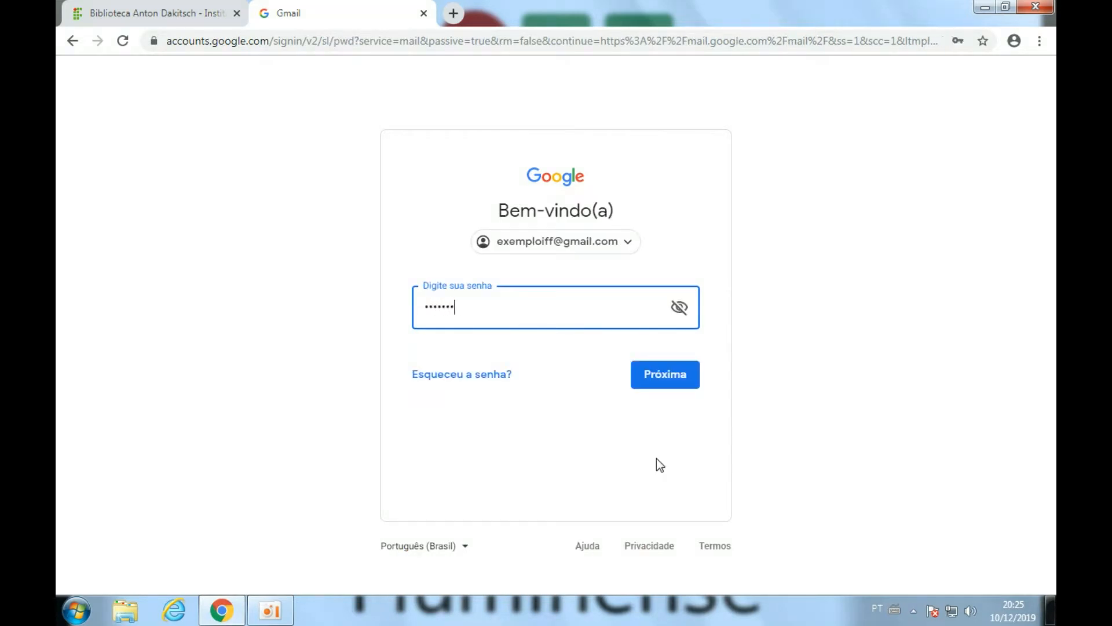
{"action": "left_click", "coordinate": [653, 383]}
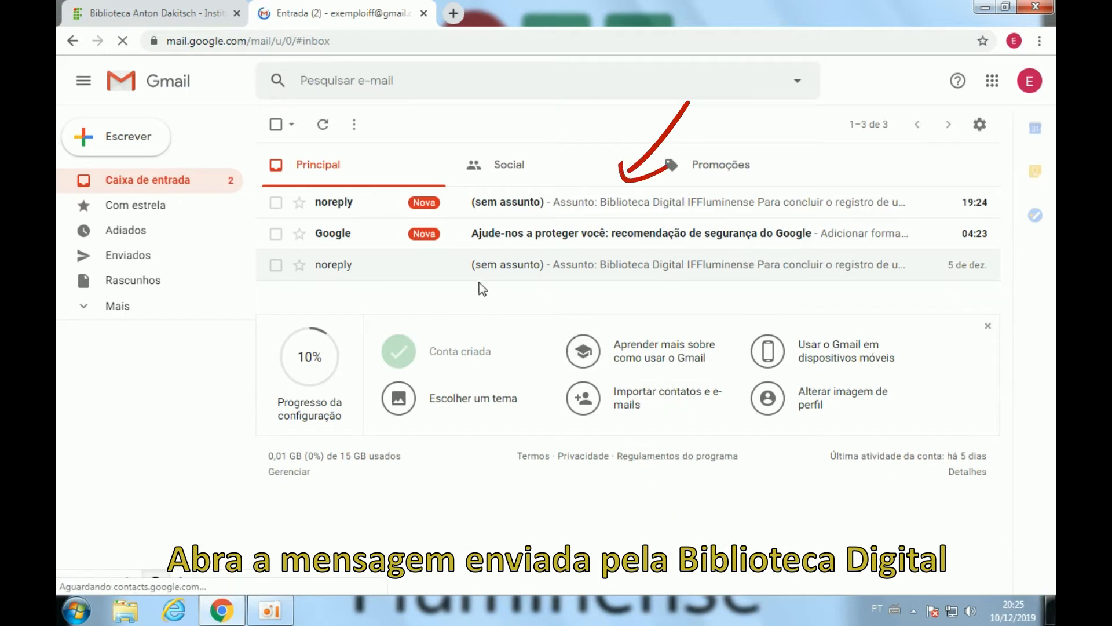
Open the library's noreply message and follow its link to the Informações de registro form.
{"action": "left_click", "coordinate": [369, 208]}
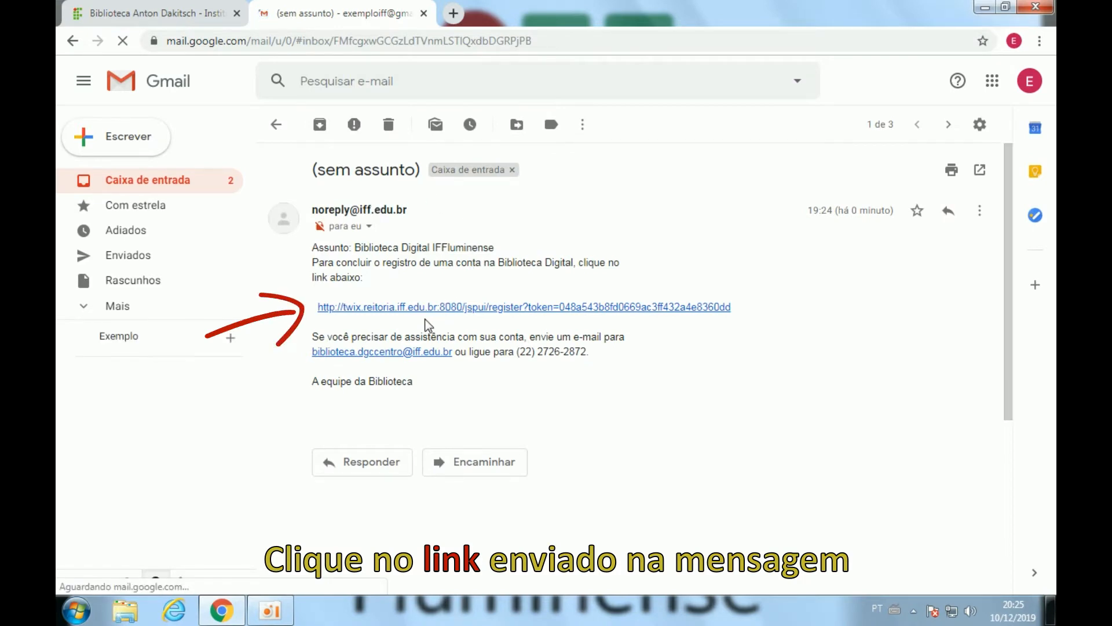
{"action": "left_click", "coordinate": [338, 307]}
{"action": "left_click", "coordinate": [559, 204]}
Enter the user's first name and last name on the registration form.
{"action": "type", "text": "Guilherme"}
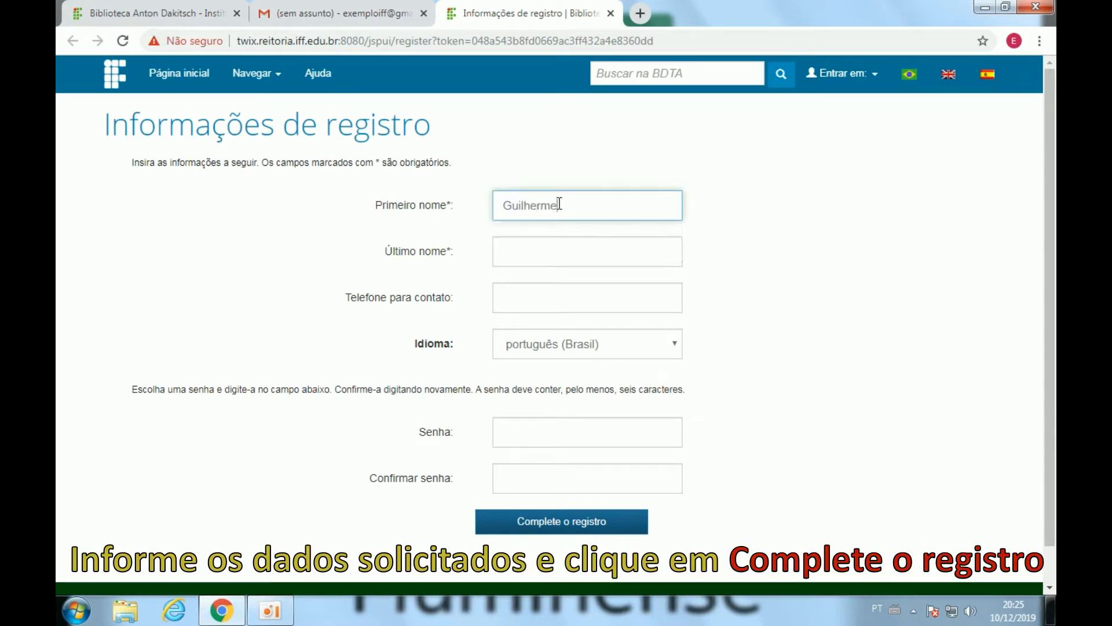
{"action": "left_click", "coordinate": [560, 249]}
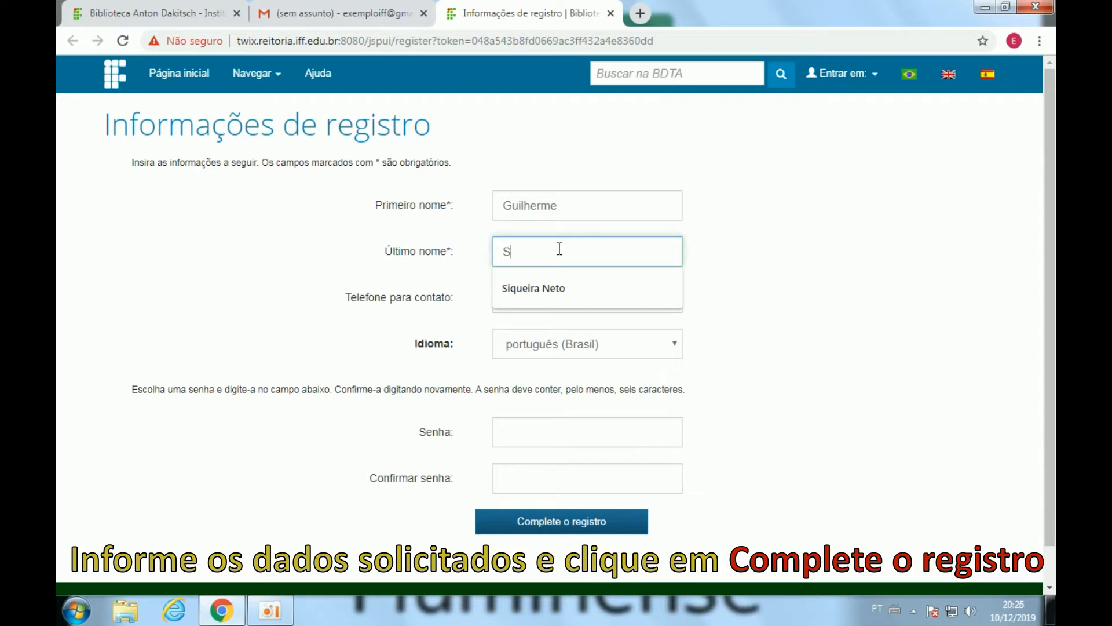
{"action": "type", "text": "S"}
{"action": "key", "text": "Down"}
{"action": "key", "text": "Return"}
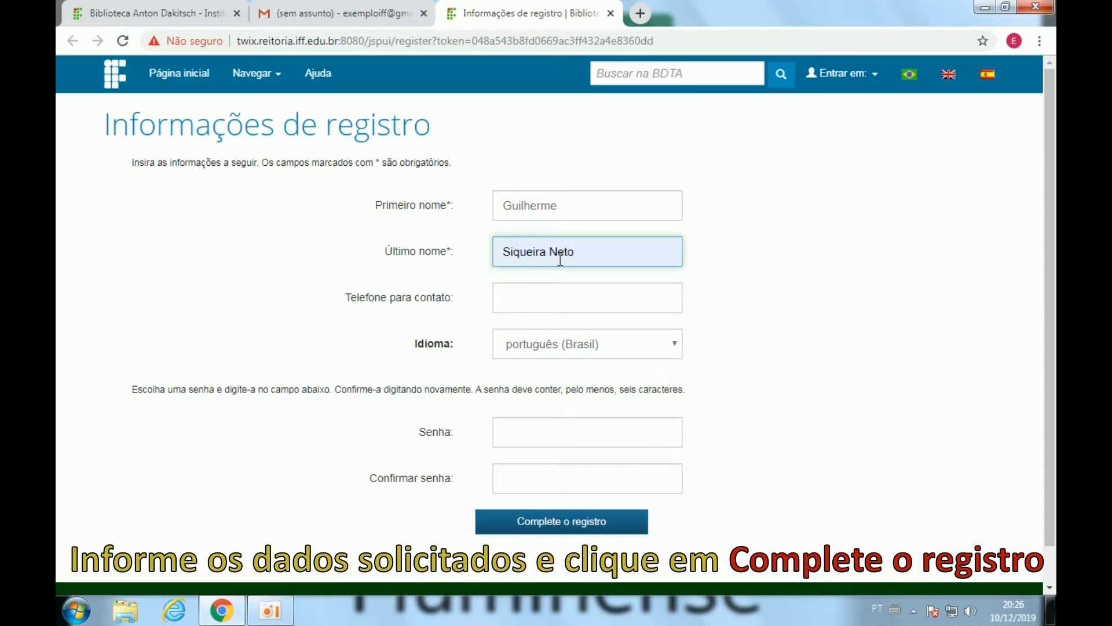
Fill in the contact phone, set and confirm the password, and complete registration.
{"action": "left_click", "coordinate": [560, 305]}
{"action": "type", "text": "22"}
{"action": "left_click", "coordinate": [531, 334]}
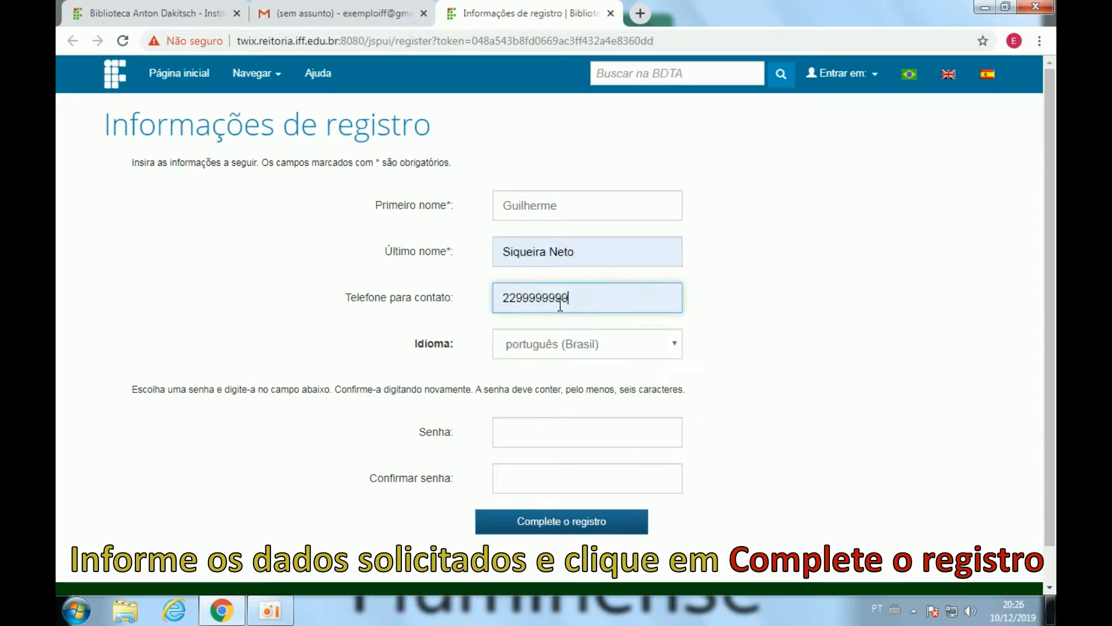
{"action": "left_click", "coordinate": [553, 437]}
{"action": "type", "text": "8"}
{"action": "key", "text": "Tab"}
{"action": "type", "text": "12345678"}
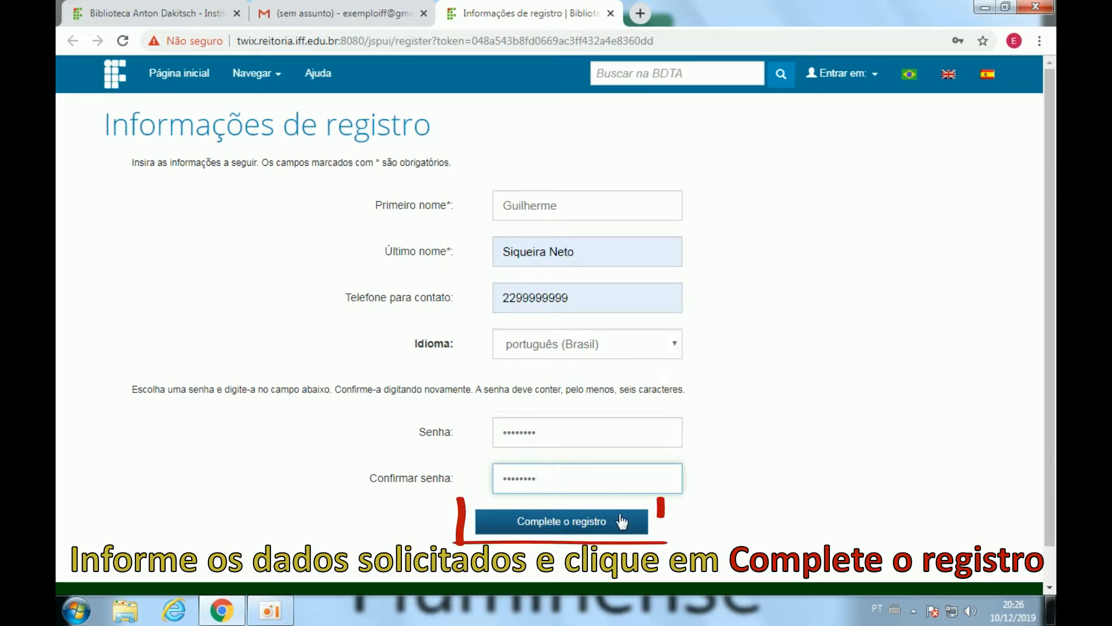
{"action": "left_click", "coordinate": [551, 529]}
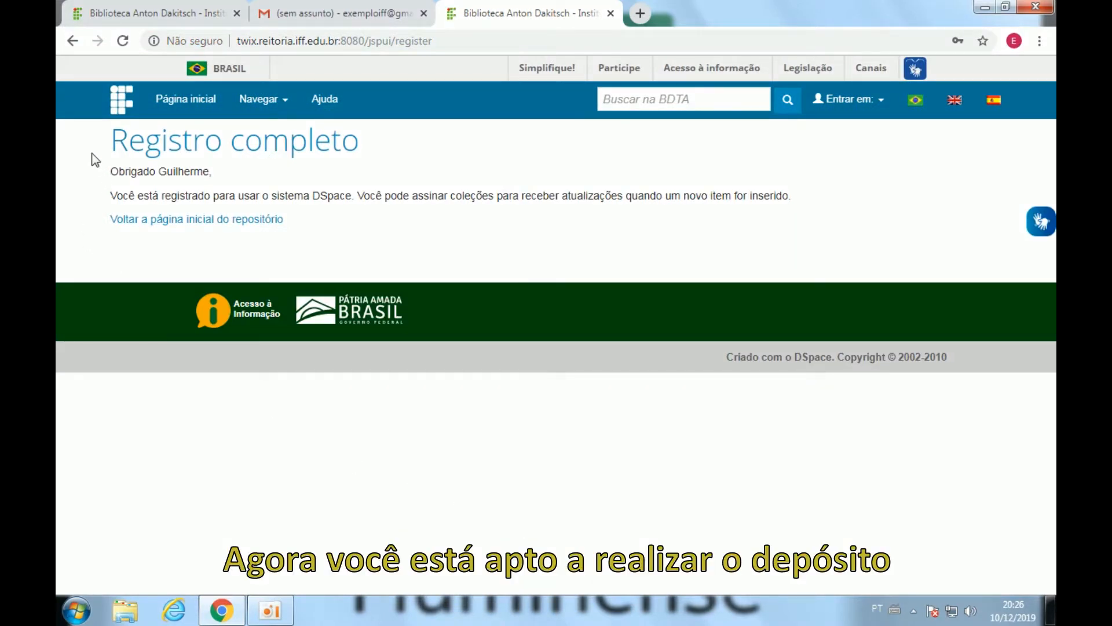
Return to the repository home page and open the Meu espaço login page.
{"action": "left_click_drag", "start_coordinate": [92, 155], "coordinate": [384, 149]}
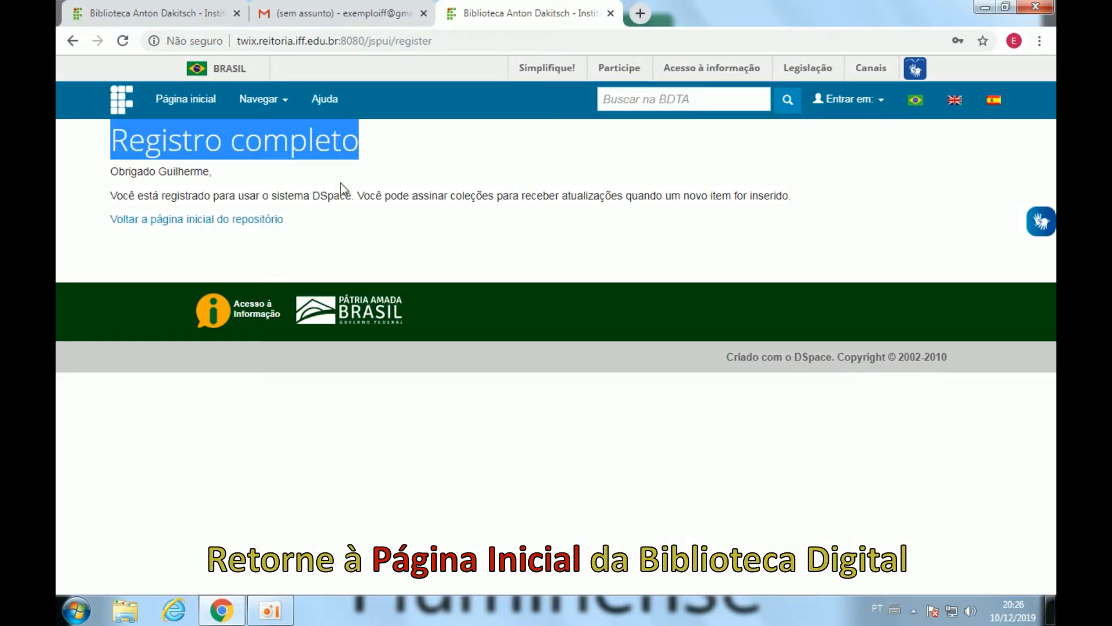
{"action": "left_click", "coordinate": [292, 194]}
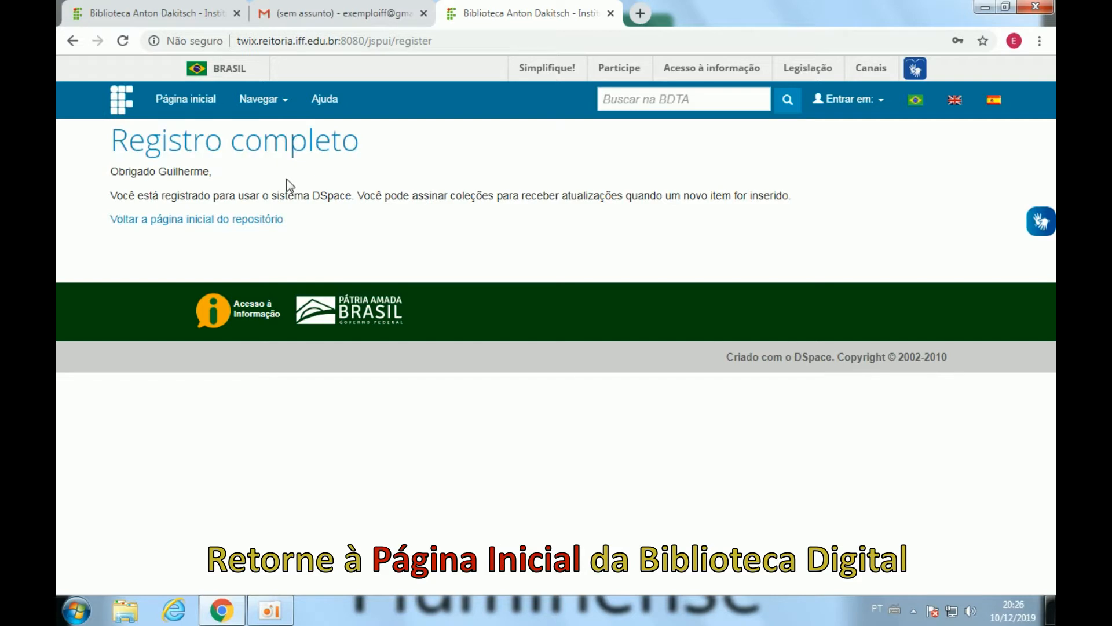
{"action": "left_click", "coordinate": [242, 228]}
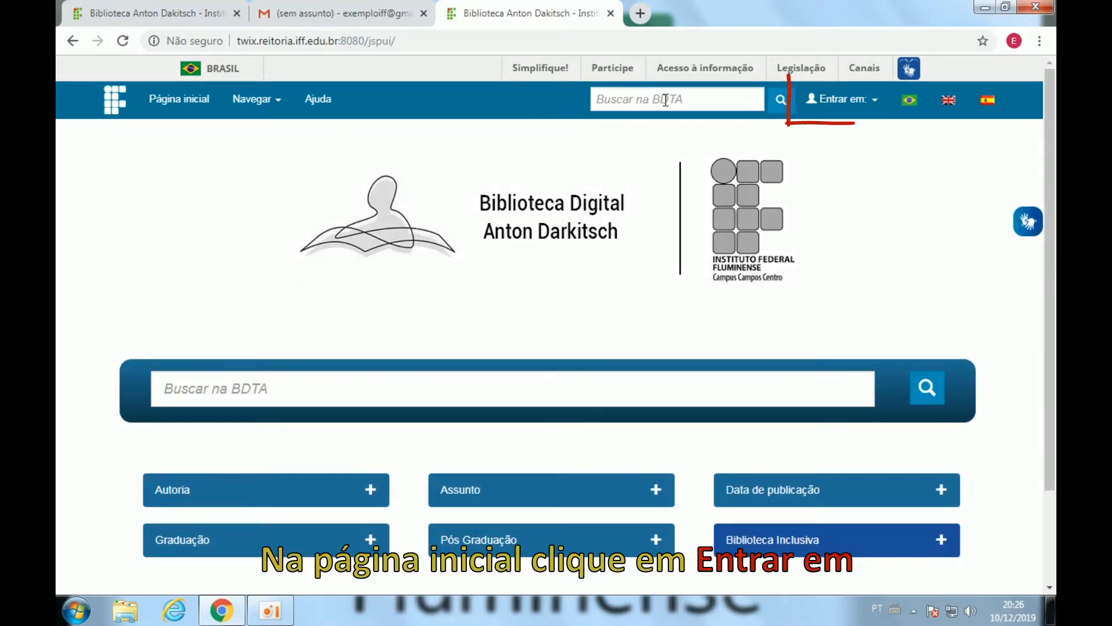
{"action": "left_click", "coordinate": [846, 112]}
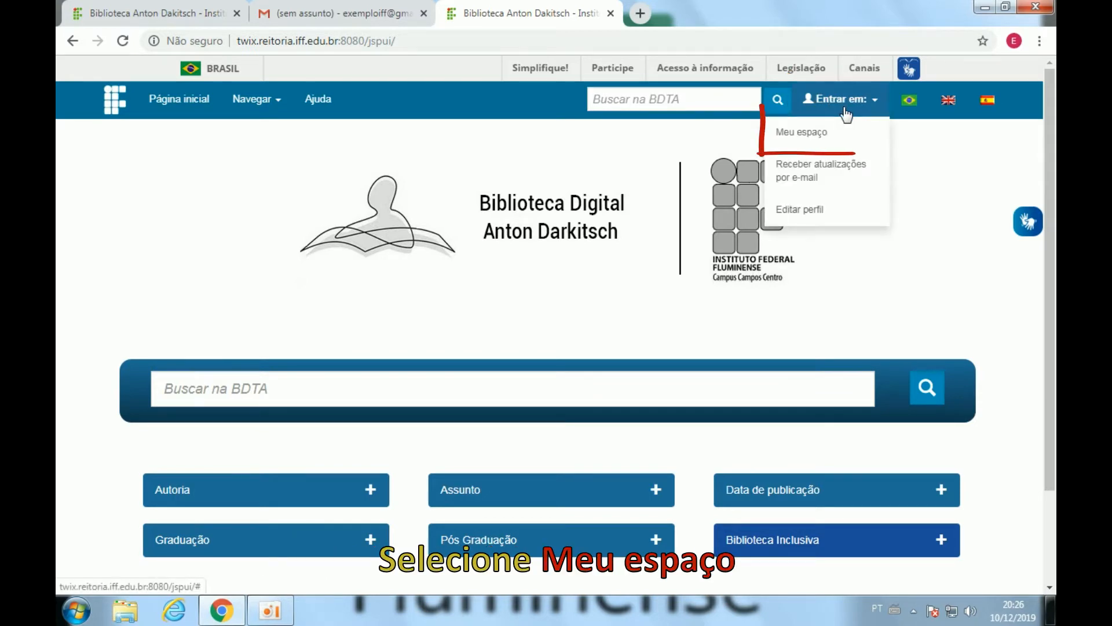
{"action": "left_click", "coordinate": [814, 149]}
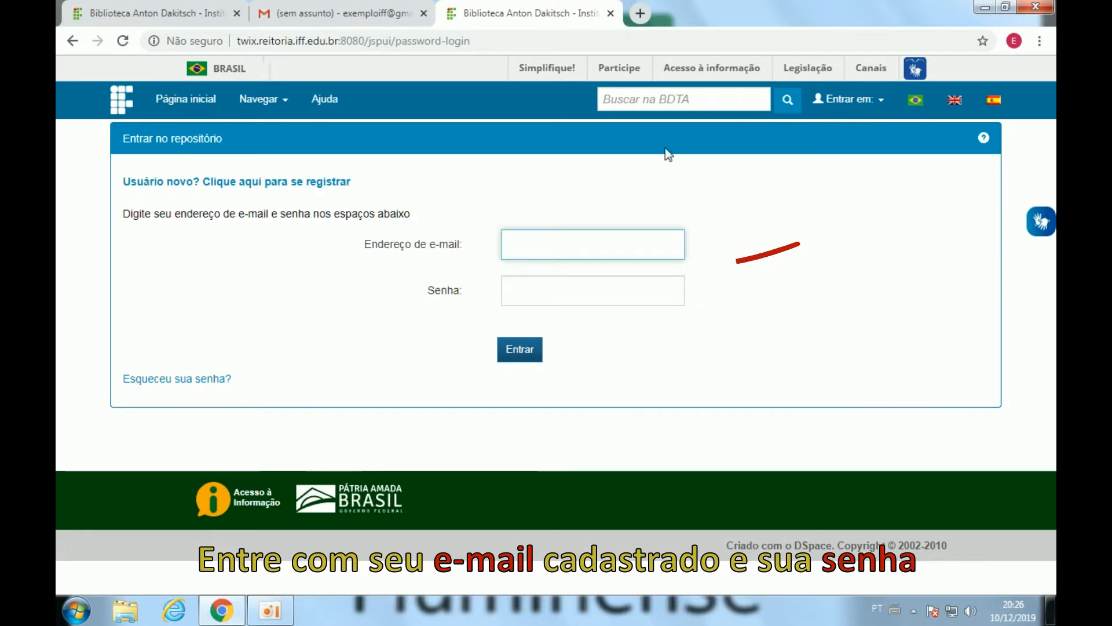
Fill the login form with the saved registered e-mail and the account password.
{"action": "left_click", "coordinate": [616, 241]}
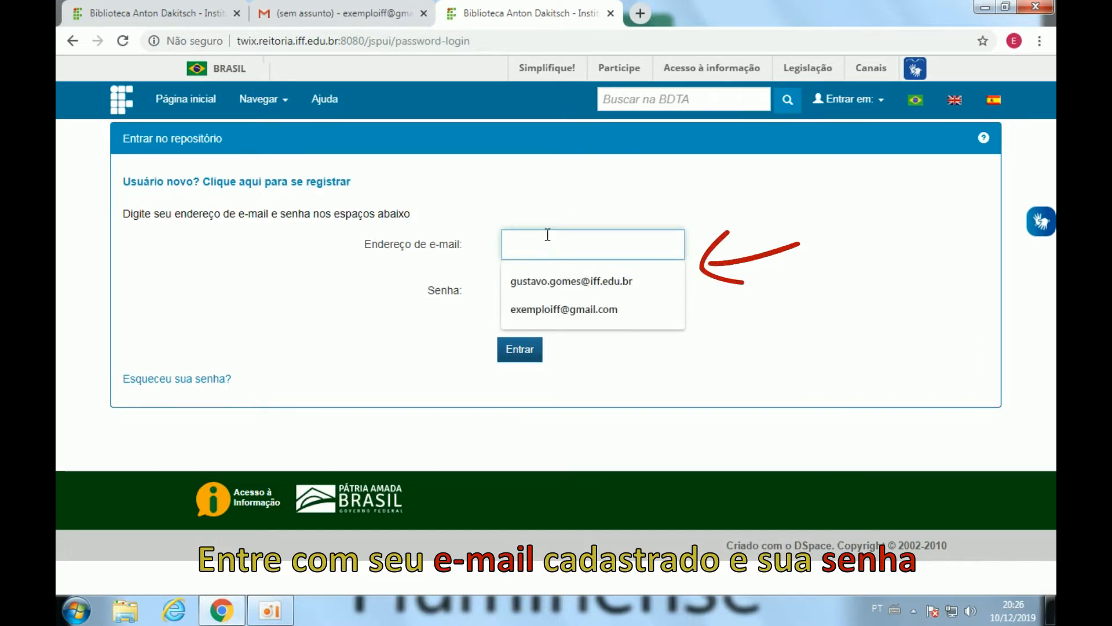
{"action": "type", "text": "exe"}
{"action": "key", "text": "Down"}
{"action": "key", "text": "Return"}
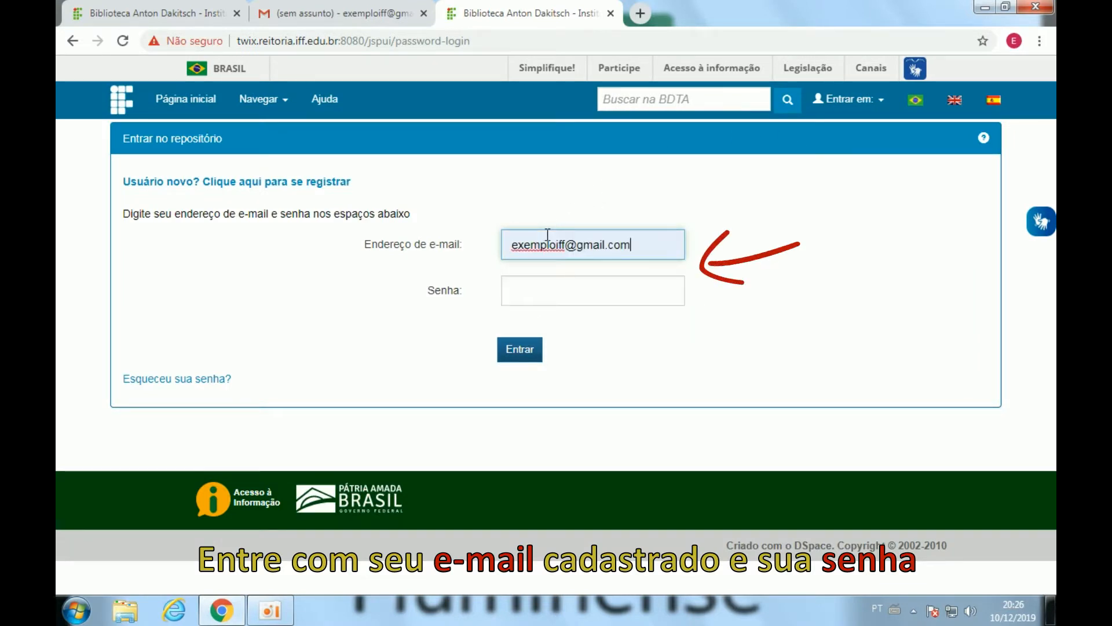
{"action": "left_click", "coordinate": [548, 286]}
{"action": "type", "text": "•••••••"}
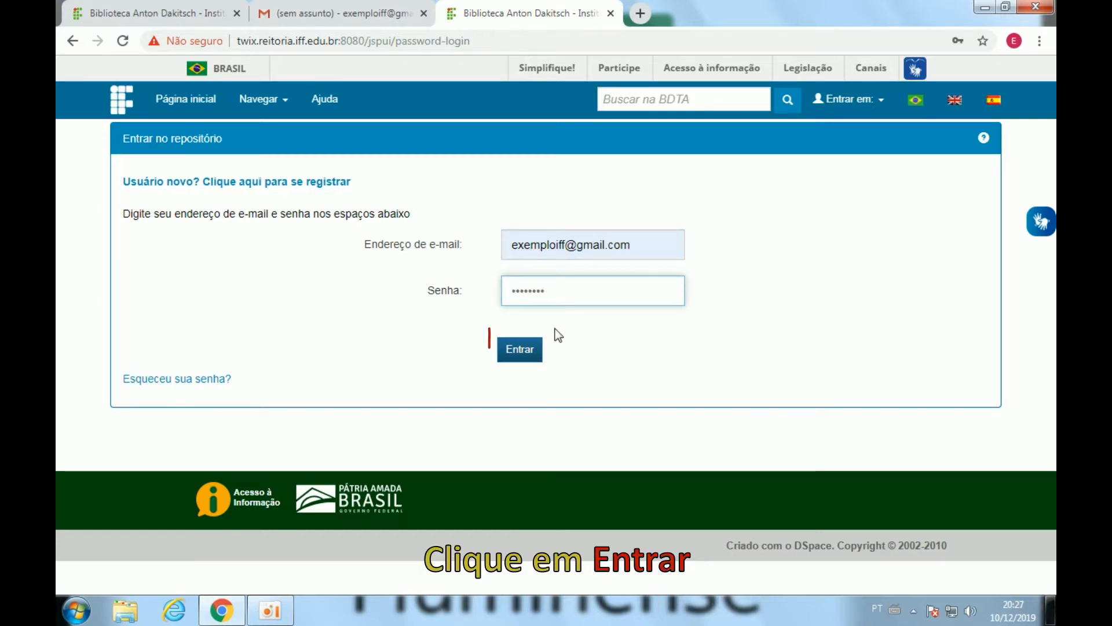
Log in and start a new deposit in the Pós-graduação collection.
{"action": "left_click", "coordinate": [522, 358]}
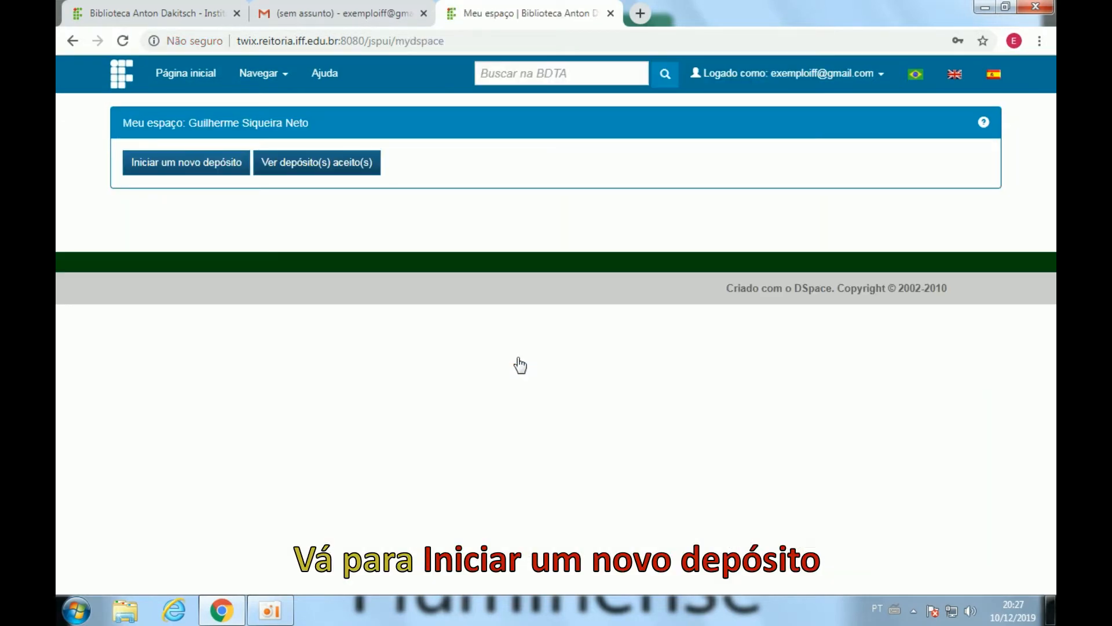
{"action": "left_click", "coordinate": [176, 174]}
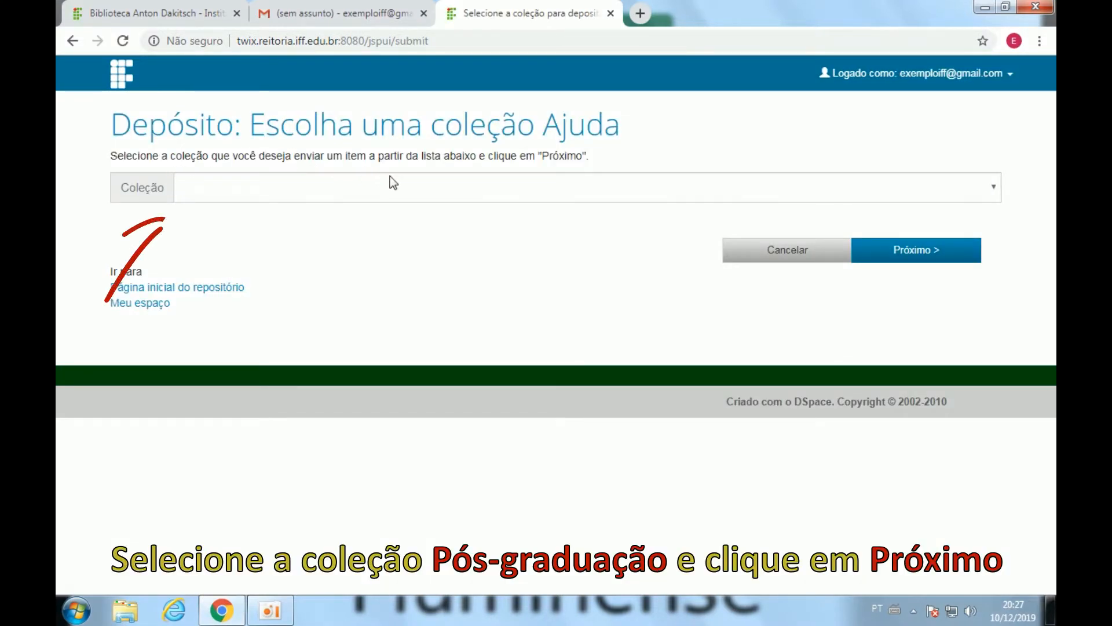
{"action": "left_click", "coordinate": [810, 194]}
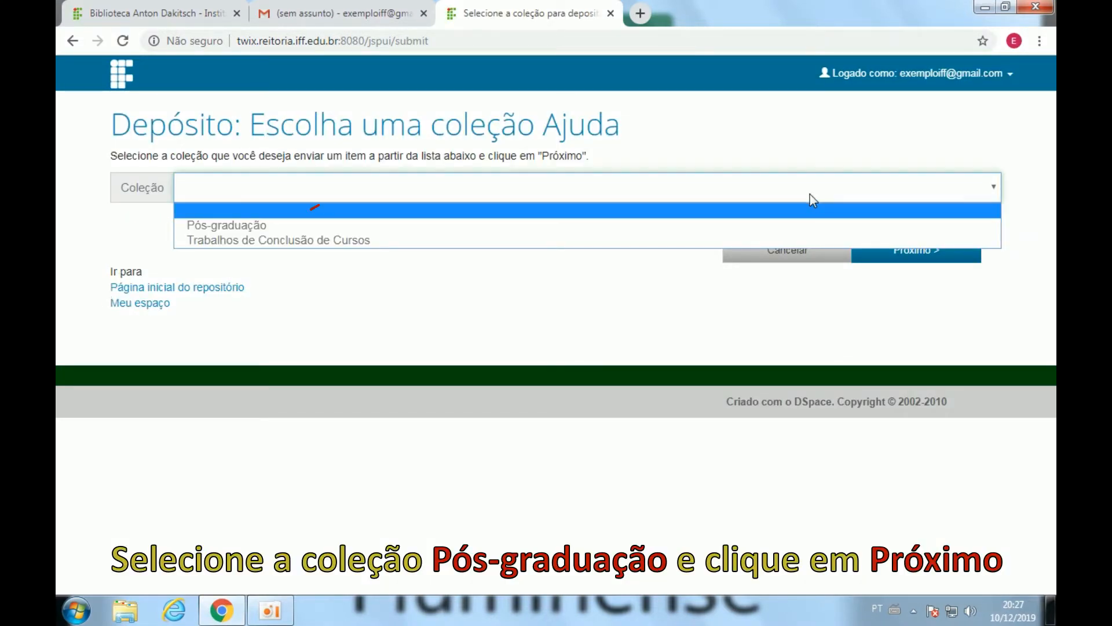
{"action": "left_click", "coordinate": [745, 233]}
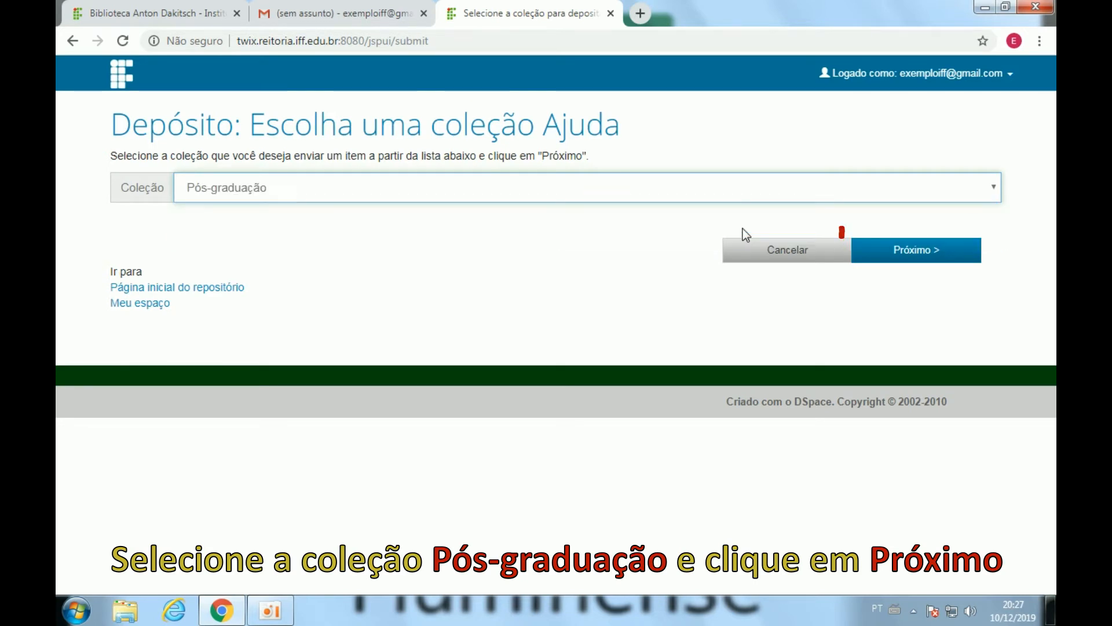
{"action": "left_click", "coordinate": [936, 265]}
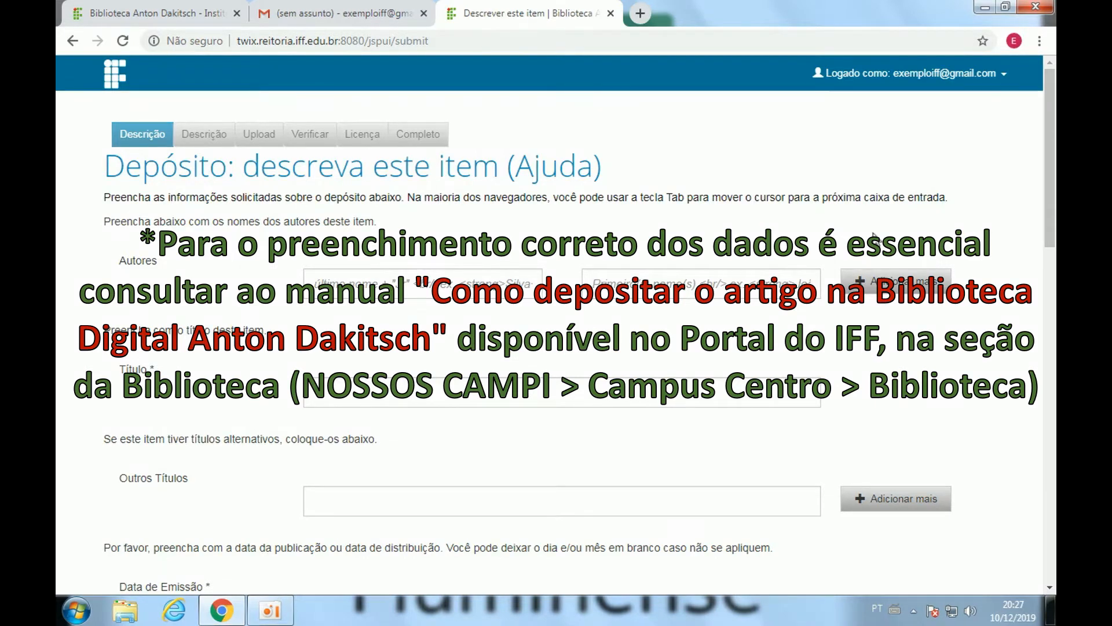
Enter the two authors' surnames and given names, adding an extra author row.
{"action": "left_click", "coordinate": [423, 284]}
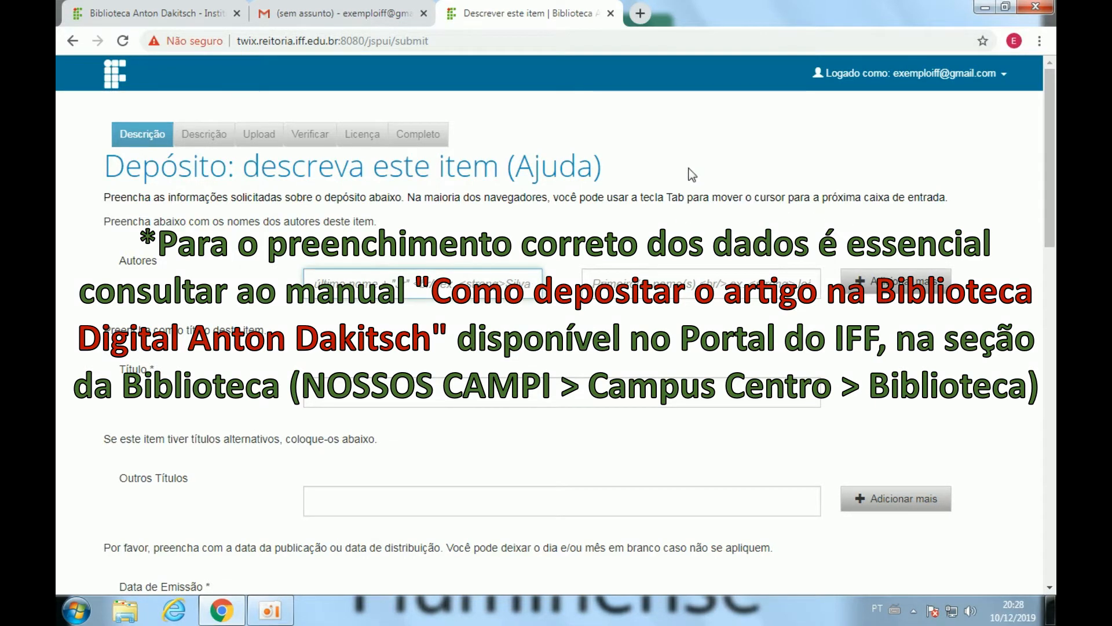
{"action": "type", "text": "Carvalho"}
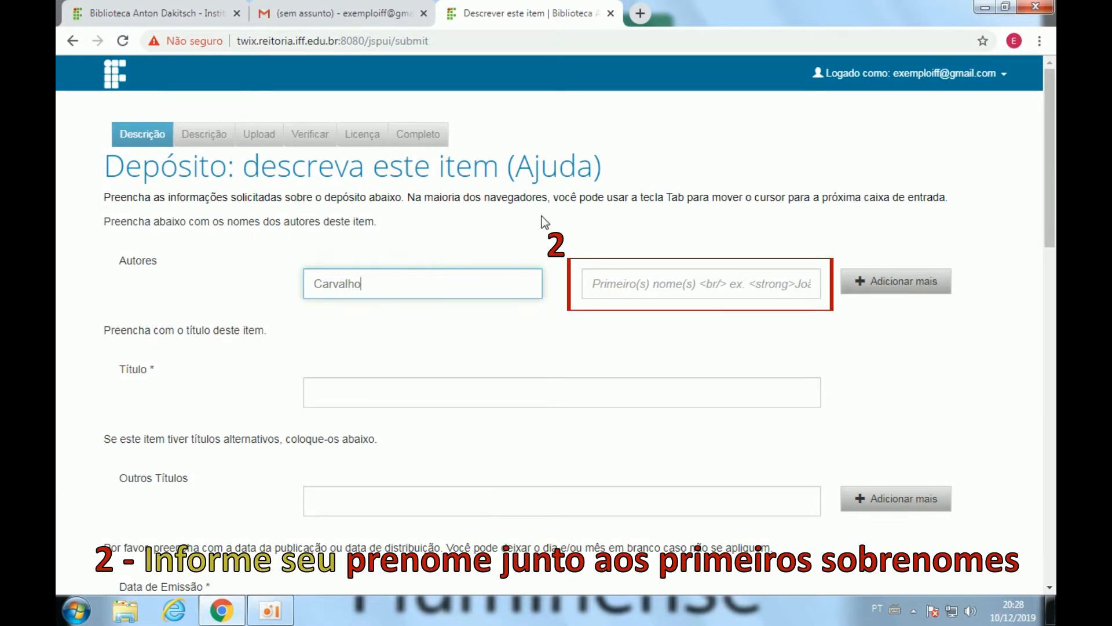
{"action": "left_click", "coordinate": [619, 288]}
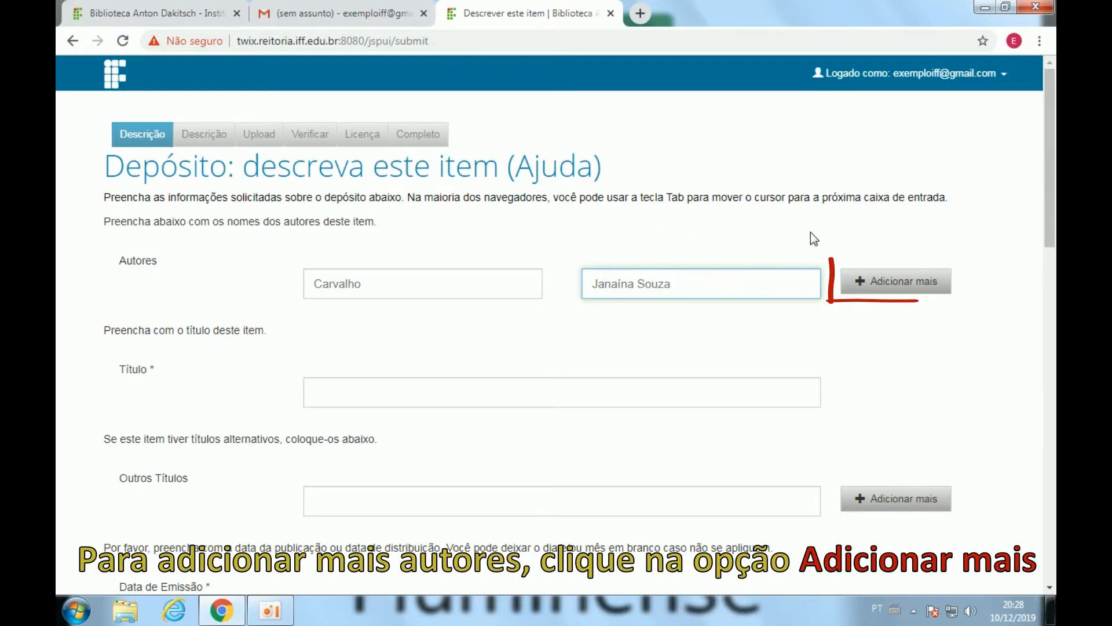
{"action": "left_click", "coordinate": [898, 290]}
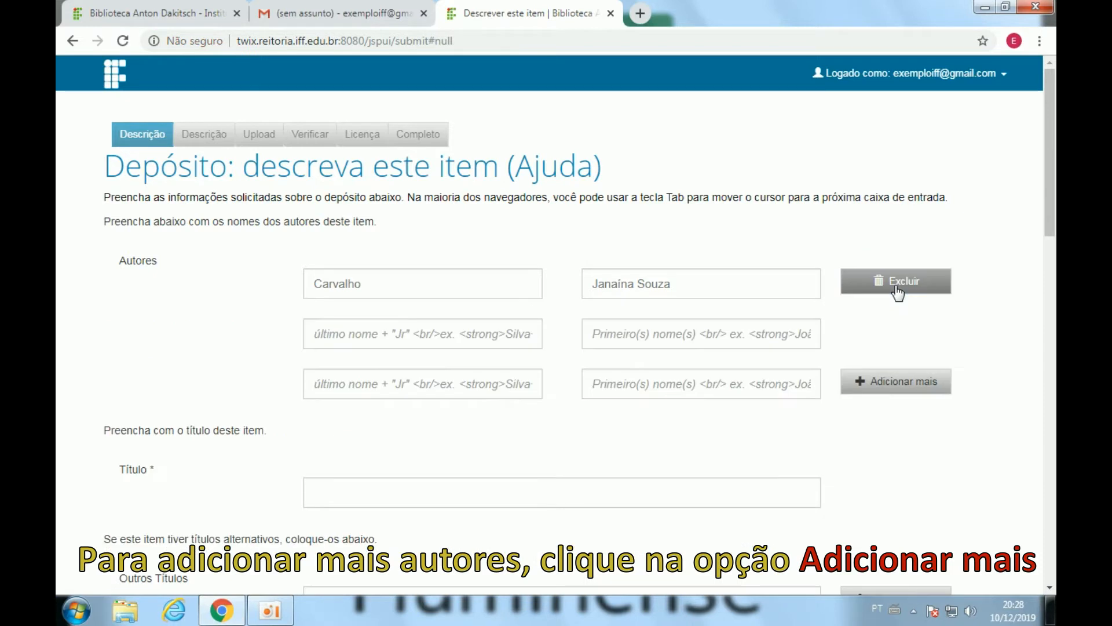
{"action": "left_click", "coordinate": [444, 324]}
{"action": "type", "text": "Nunes"}
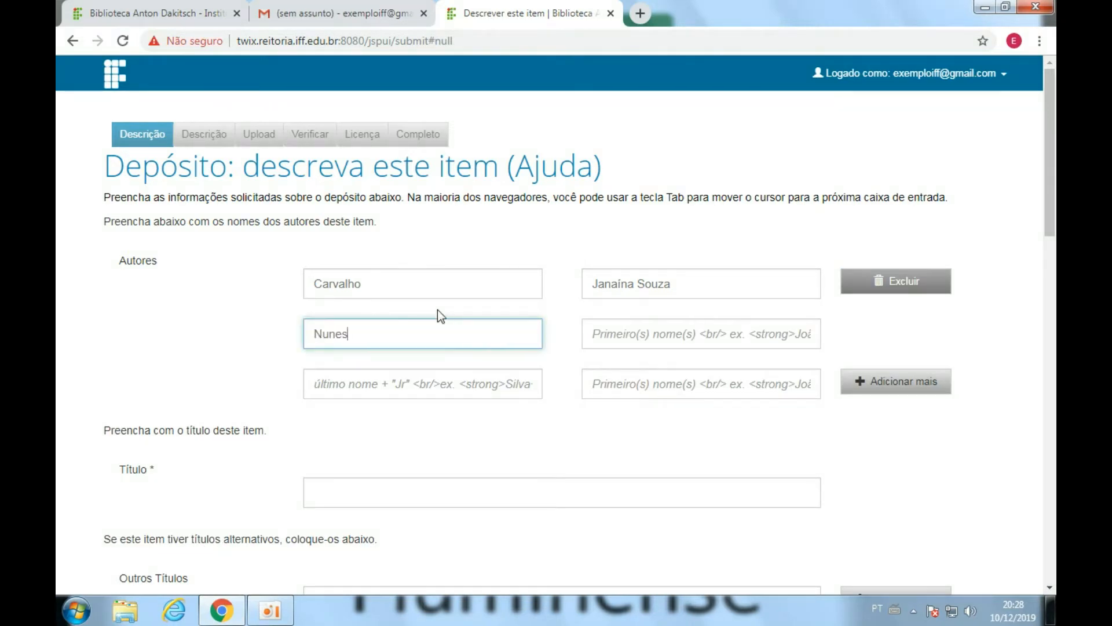
{"action": "left_click", "coordinate": [626, 332]}
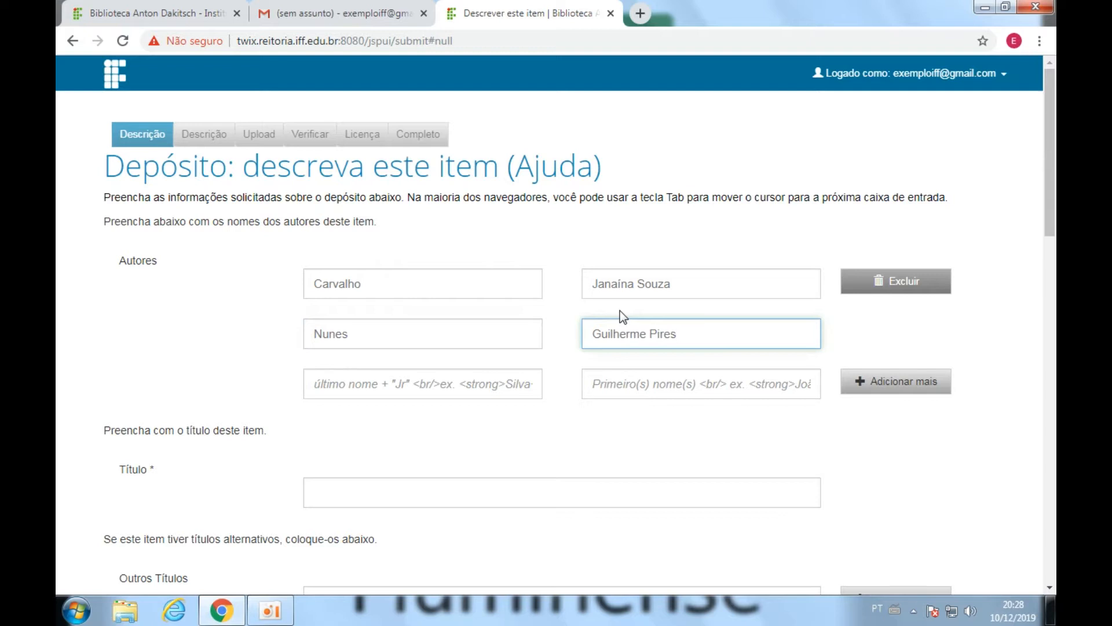
Enter the title 'Gestão Cooperativa: Inovação', the publication year and the advisor's name.
{"action": "left_click", "coordinate": [373, 494]}
{"action": "type", "text": "Gestão Cooperativa"}
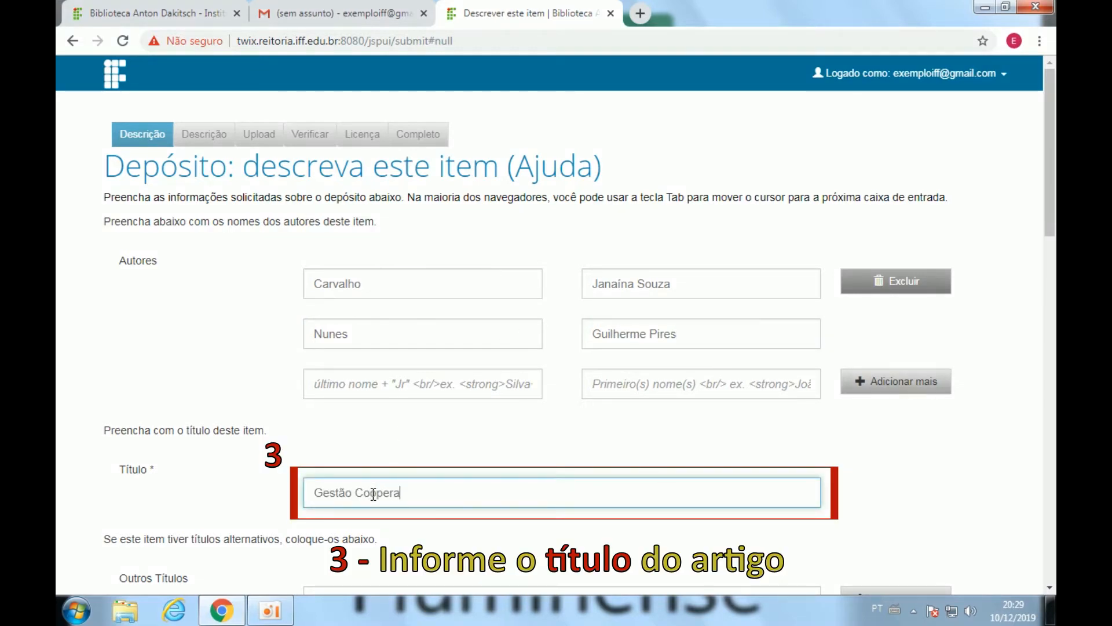
{"action": "type", "text": ": Inovação"}
{"action": "scroll", "coordinate": [398, 416], "scroll_direction": "down", "scroll_amount": 3}
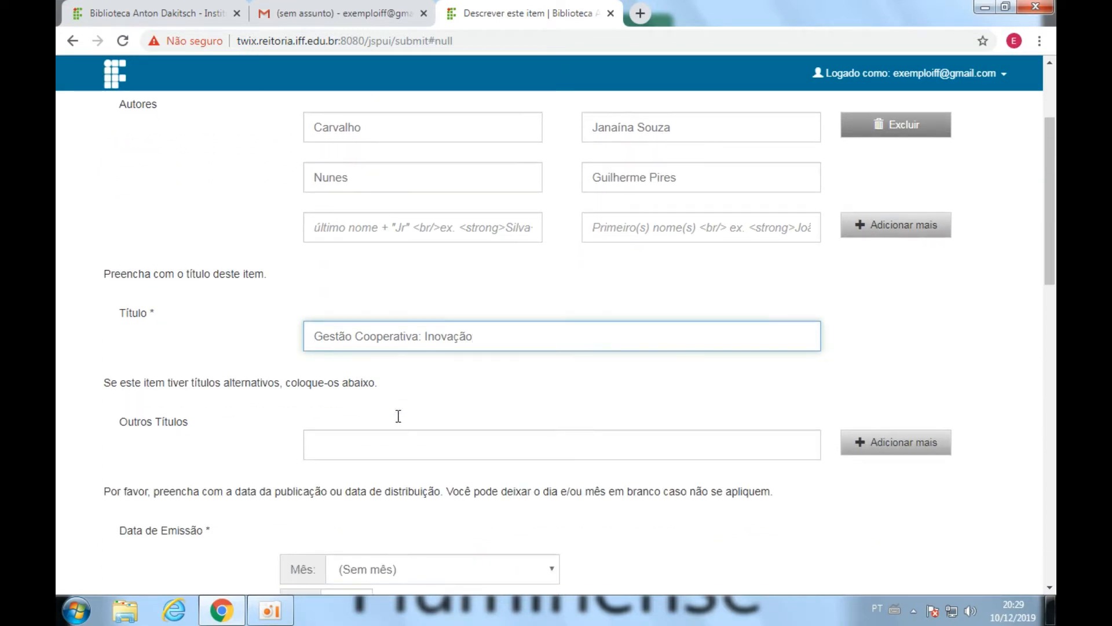
{"action": "scroll", "coordinate": [398, 416], "scroll_direction": "down", "scroll_amount": 1}
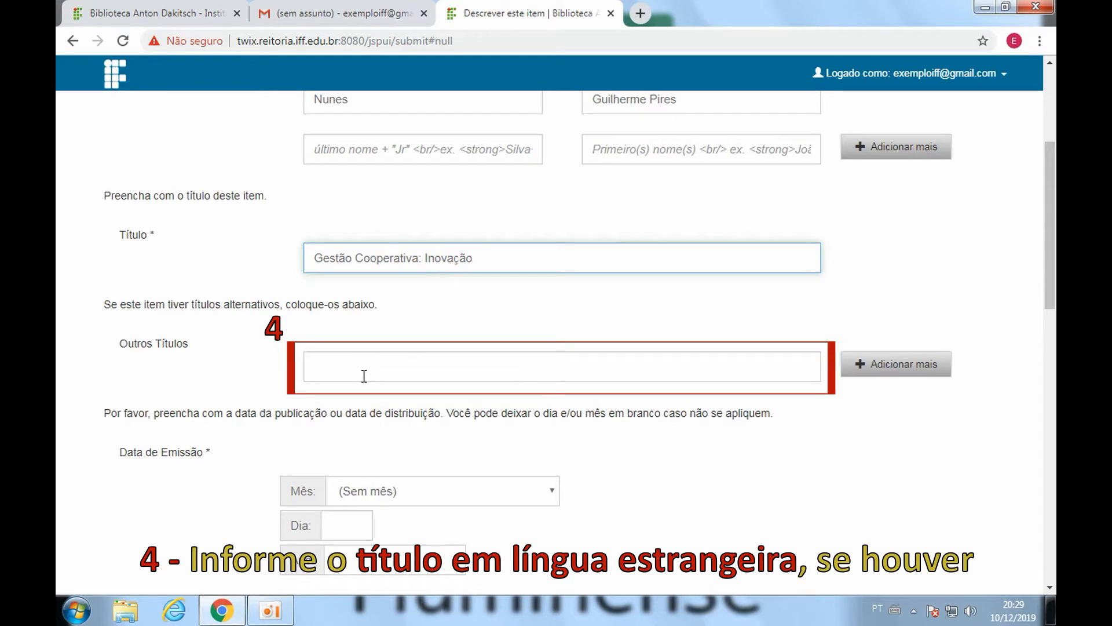
{"action": "scroll", "coordinate": [364, 376], "scroll_direction": "down", "scroll_amount": 3}
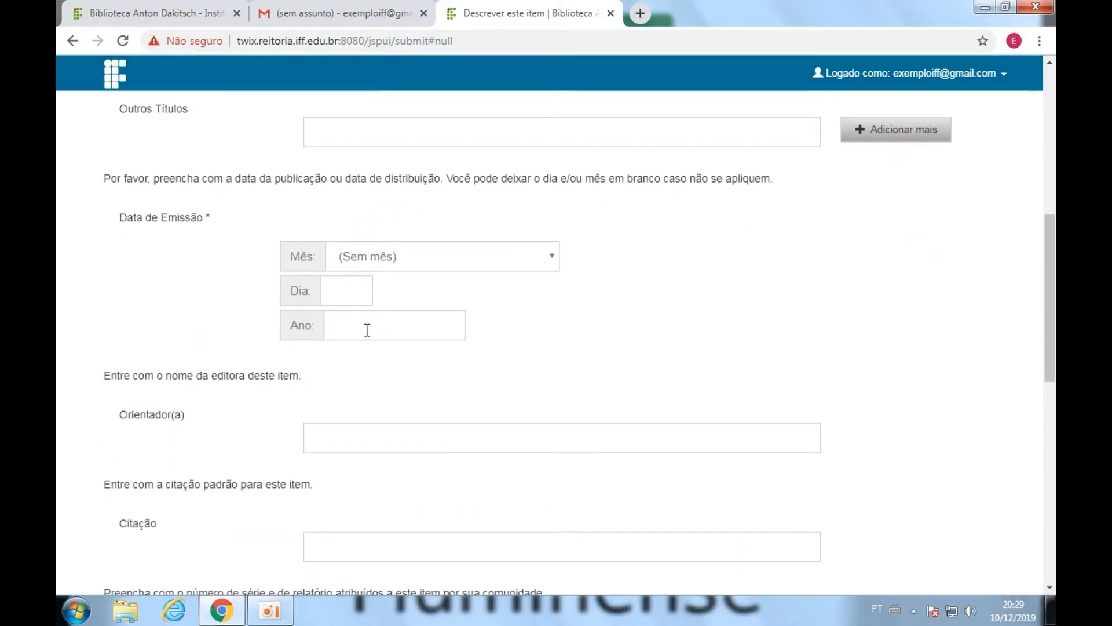
{"action": "left_click", "coordinate": [368, 325]}
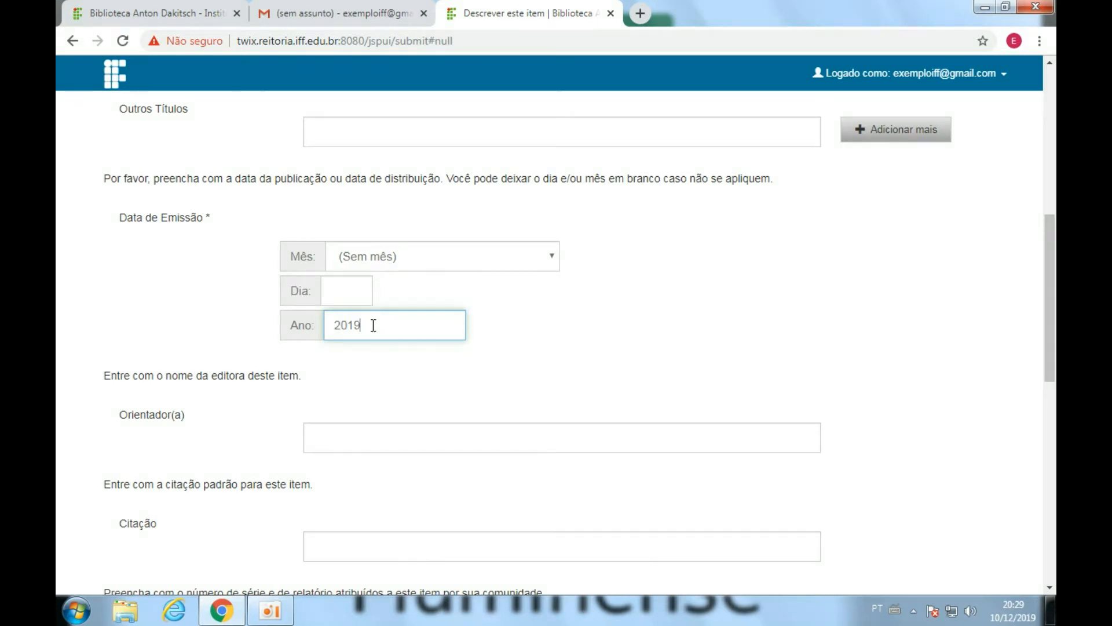
{"action": "left_click", "coordinate": [414, 439]}
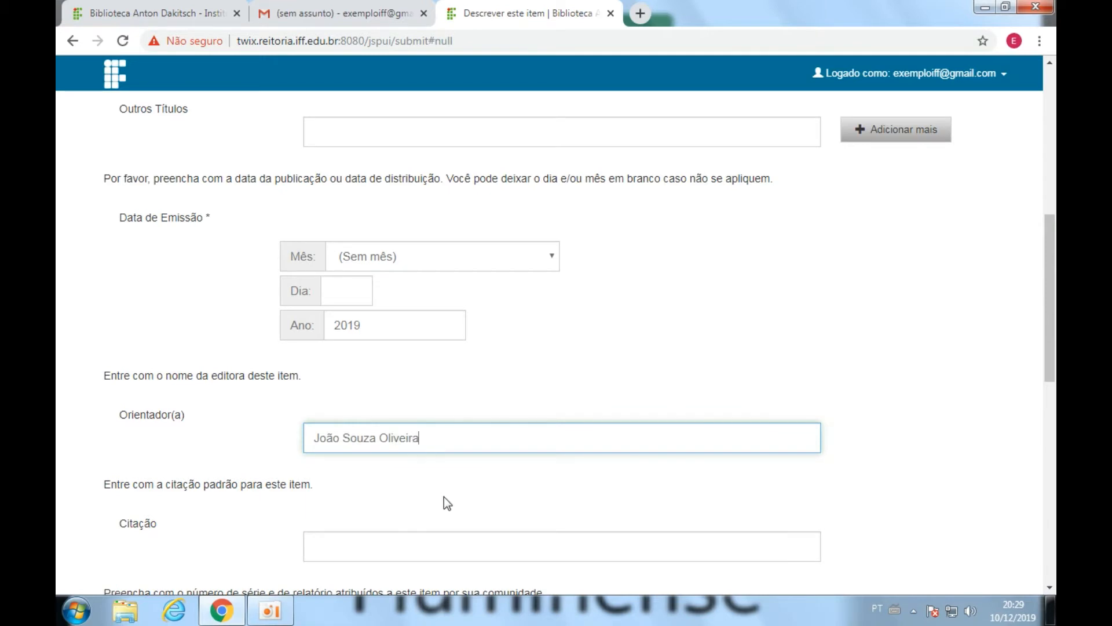
Set type to Artigo and language to Português (Brasil), then continue.
{"action": "scroll", "coordinate": [418, 550], "scroll_direction": "down", "scroll_amount": 5}
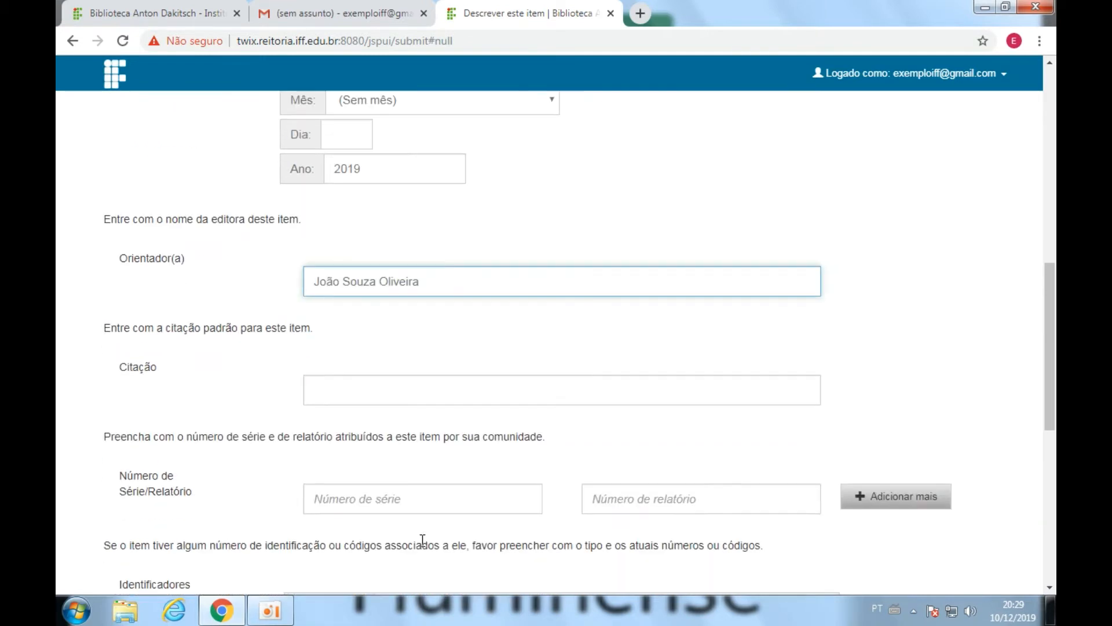
{"action": "scroll", "coordinate": [424, 538], "scroll_direction": "down", "scroll_amount": 1}
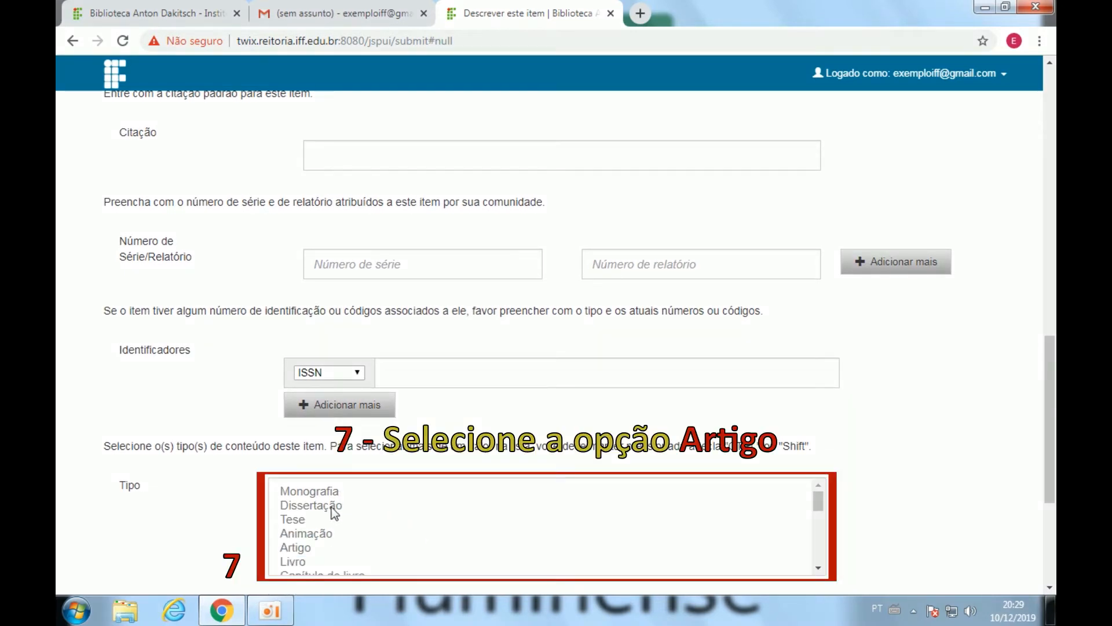
{"action": "left_click", "coordinate": [297, 548]}
{"action": "scroll", "coordinate": [200, 498], "scroll_direction": "down", "scroll_amount": 4}
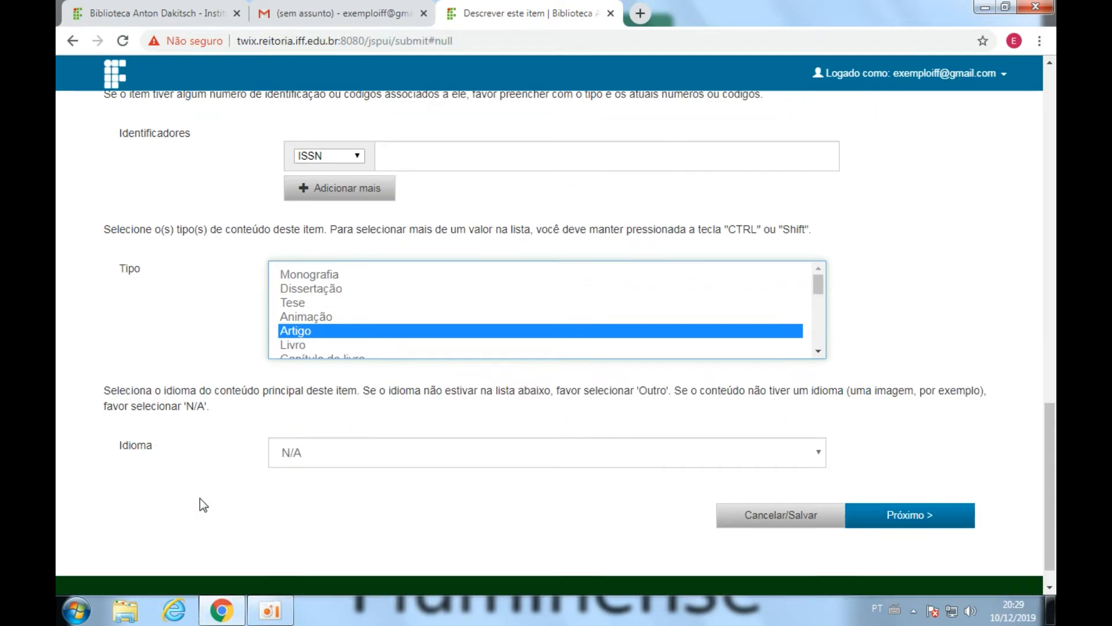
{"action": "left_click", "coordinate": [354, 438]}
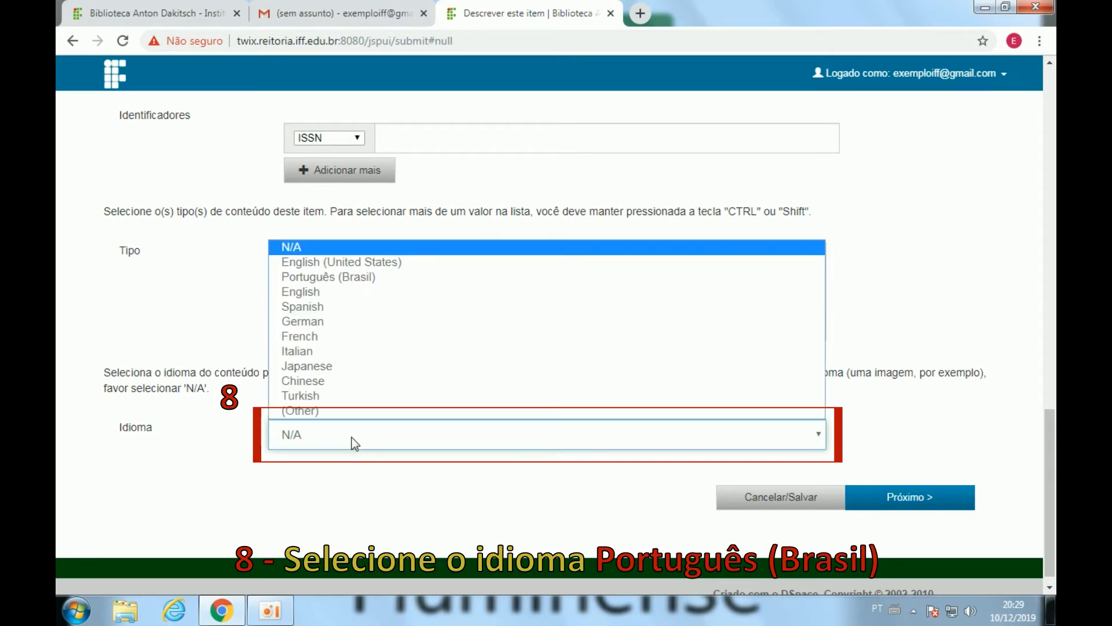
{"action": "left_click", "coordinate": [347, 277]}
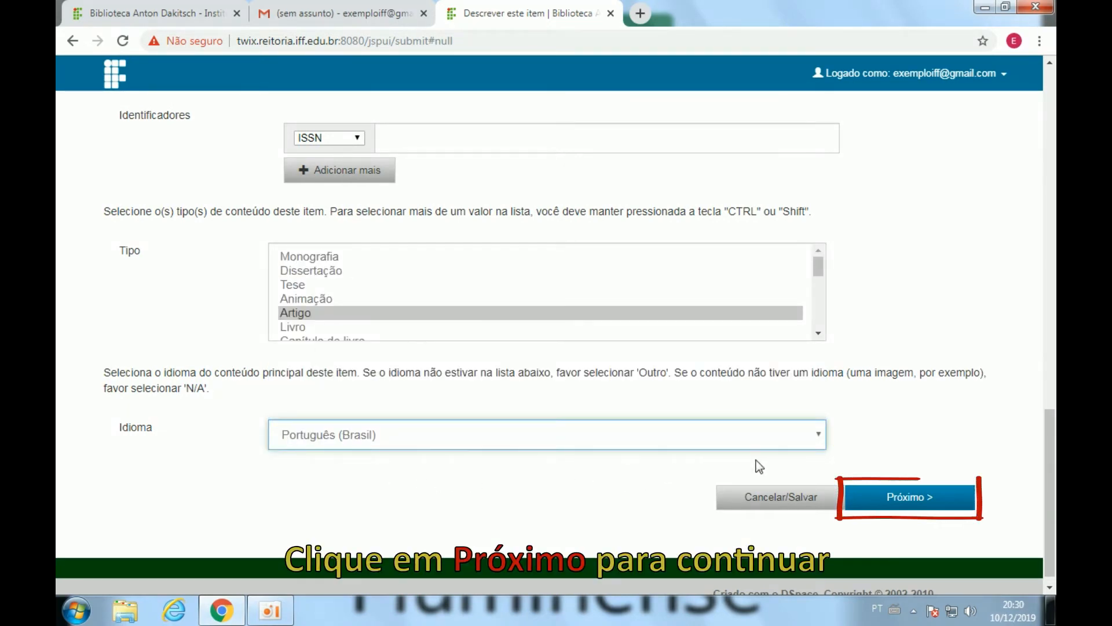
{"action": "left_click", "coordinate": [906, 498]}
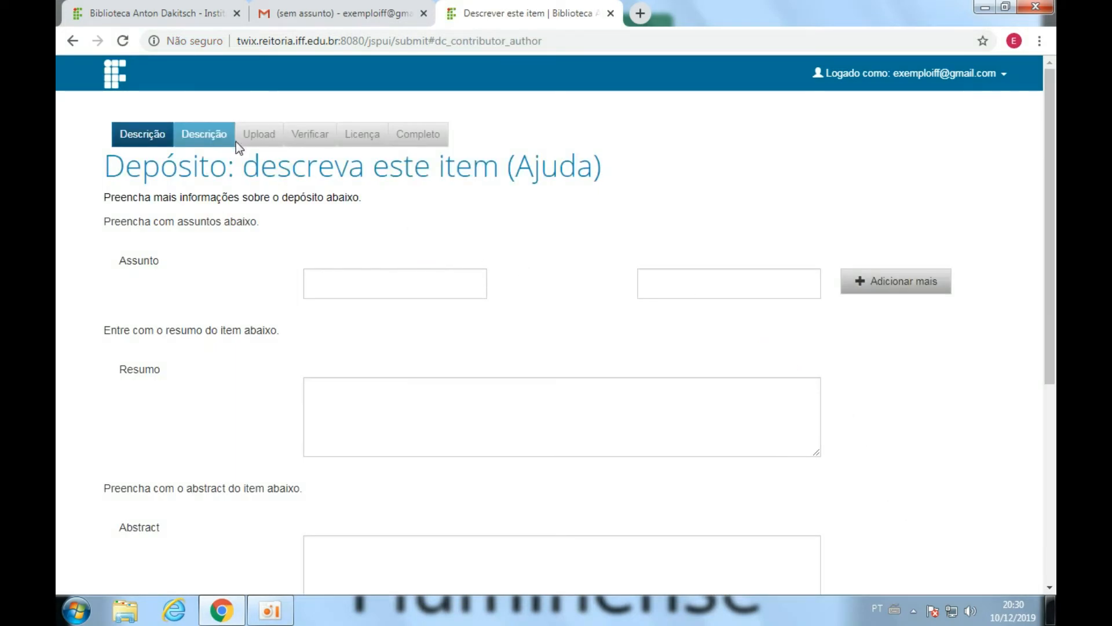
Add the subject keywords Administração, Cooperação and Empreendedorismo.
{"action": "left_click", "coordinate": [324, 287]}
{"action": "type", "text": "Administralça"}
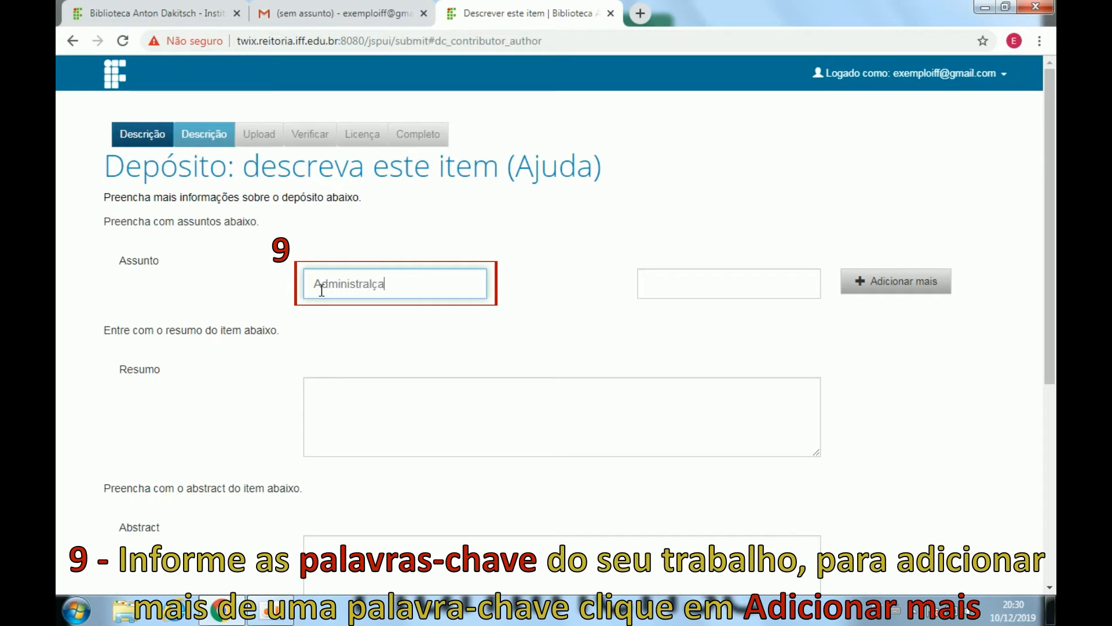
{"action": "key", "text": "BackSpace"}
{"action": "key", "text": "BackSpace"}
{"action": "key", "text": "BackSpace"}
{"action": "type", "text": "ção"}
{"action": "left_click", "coordinate": [672, 281]}
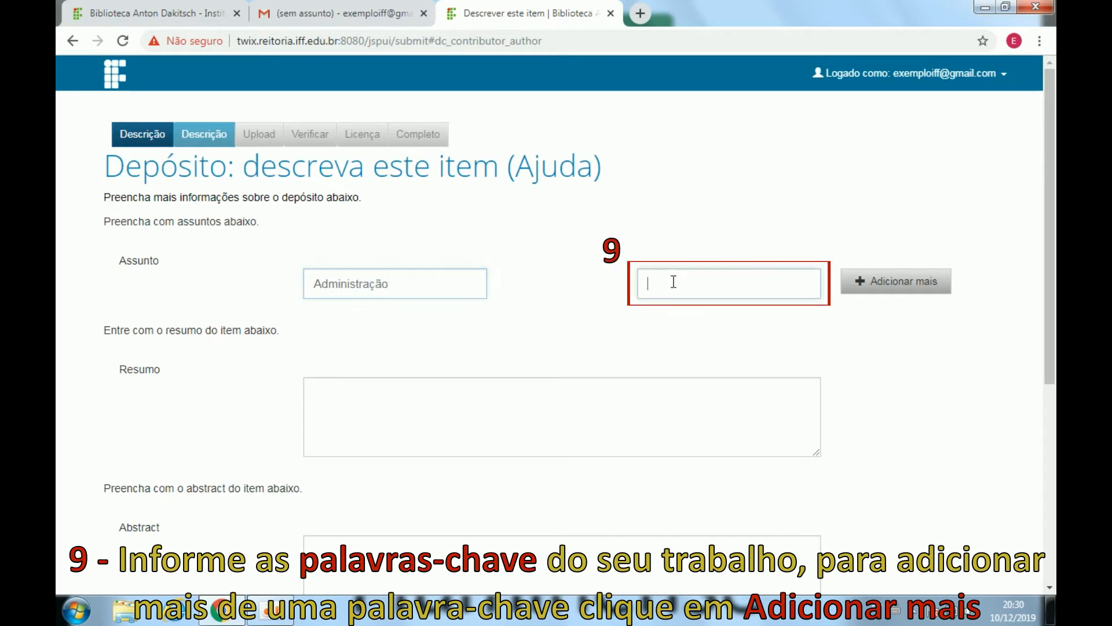
{"action": "type", "text": "Cooperação"}
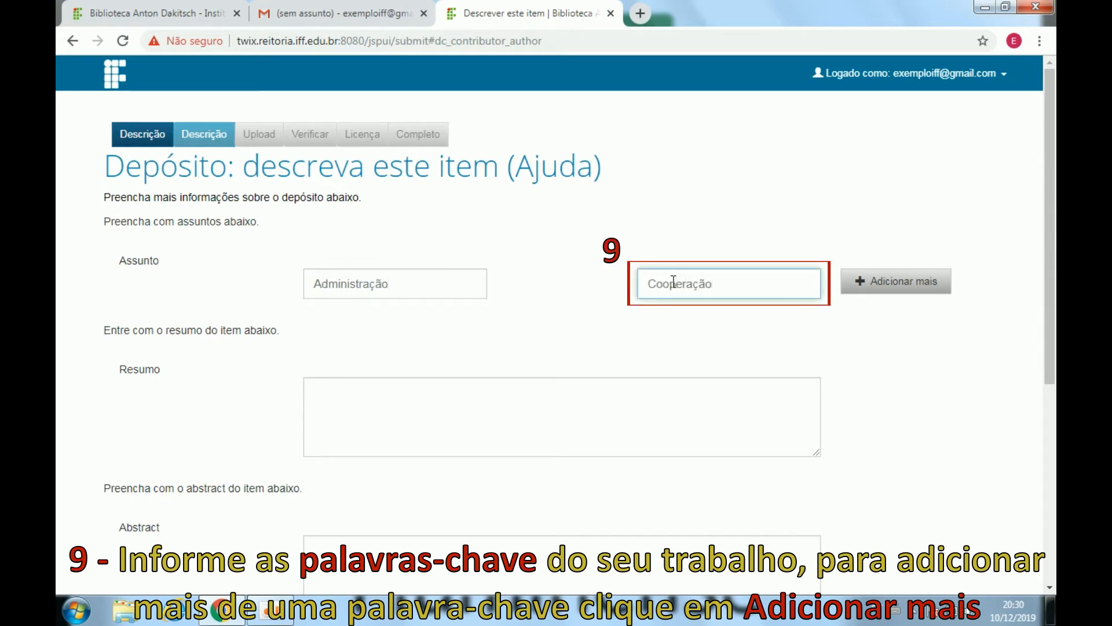
{"action": "left_click", "coordinate": [887, 293]}
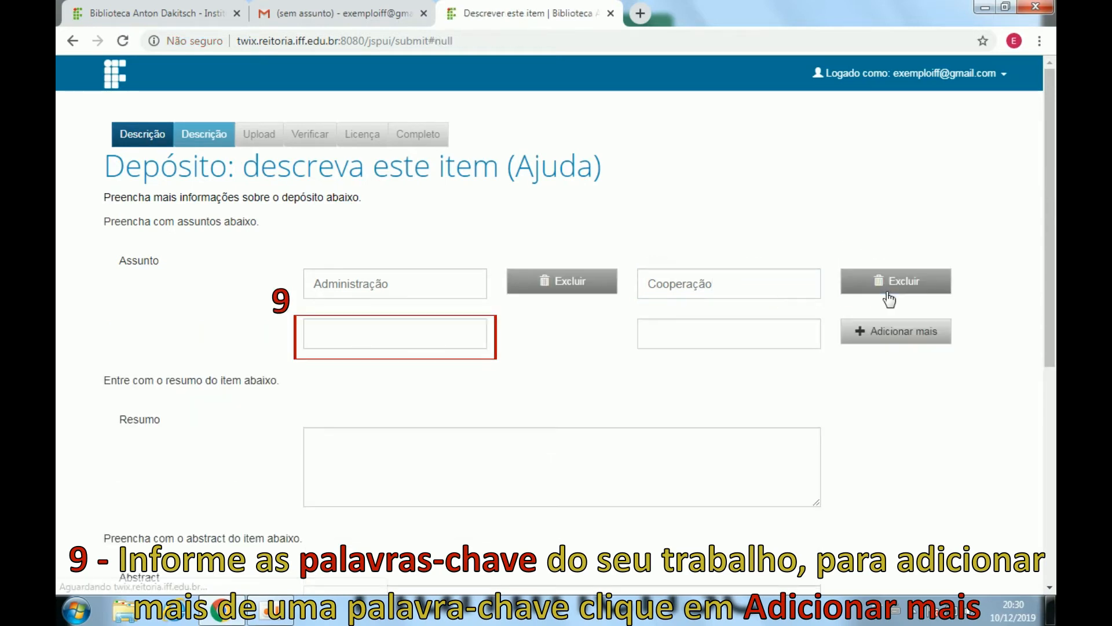
{"action": "left_click", "coordinate": [401, 336]}
{"action": "type", "text": "Empreendedorism"}
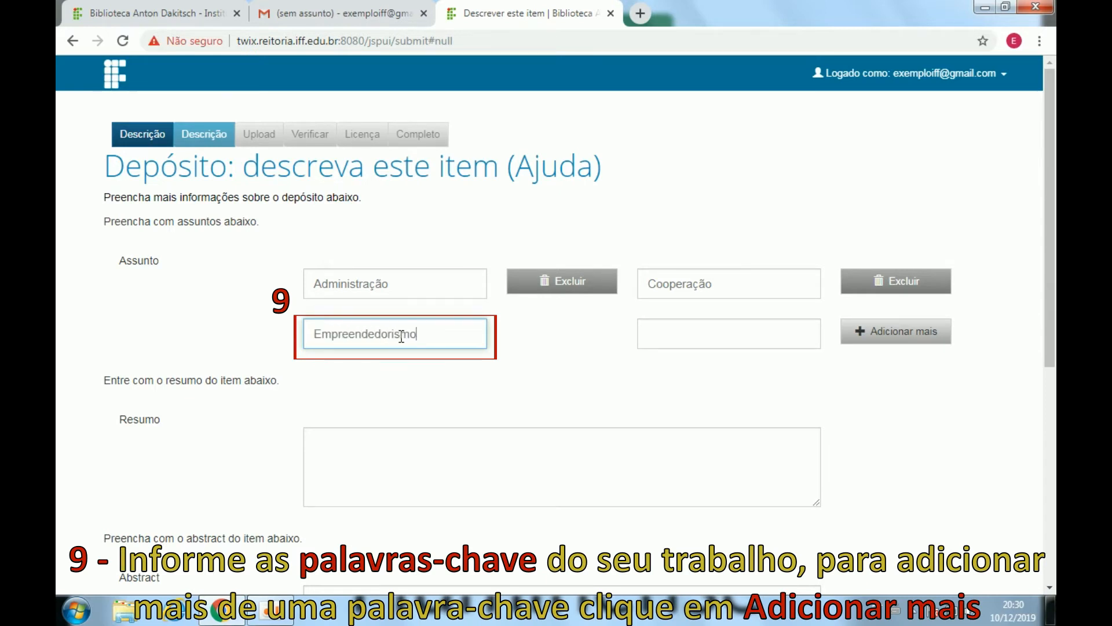
{"action": "type", "text": "o"}
Write the resumo 'Este trabalho tem como...' and the abstract 'This work...'.
{"action": "left_click", "coordinate": [354, 443]}
{"action": "type", "text": "Este tr"}
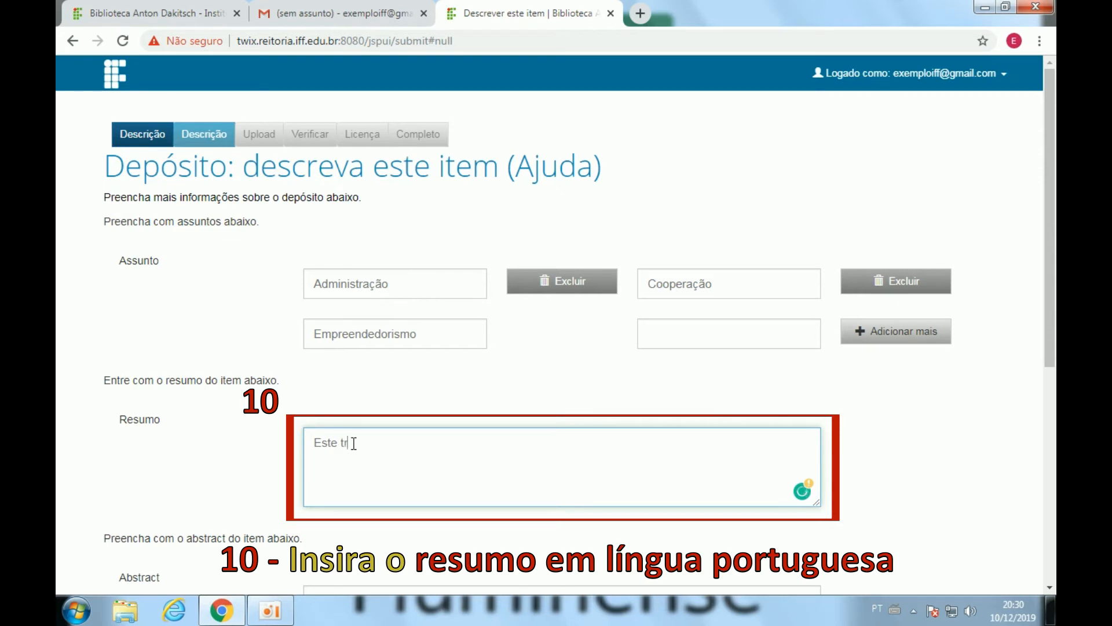
{"action": "type", "text": "abalho tem como..."}
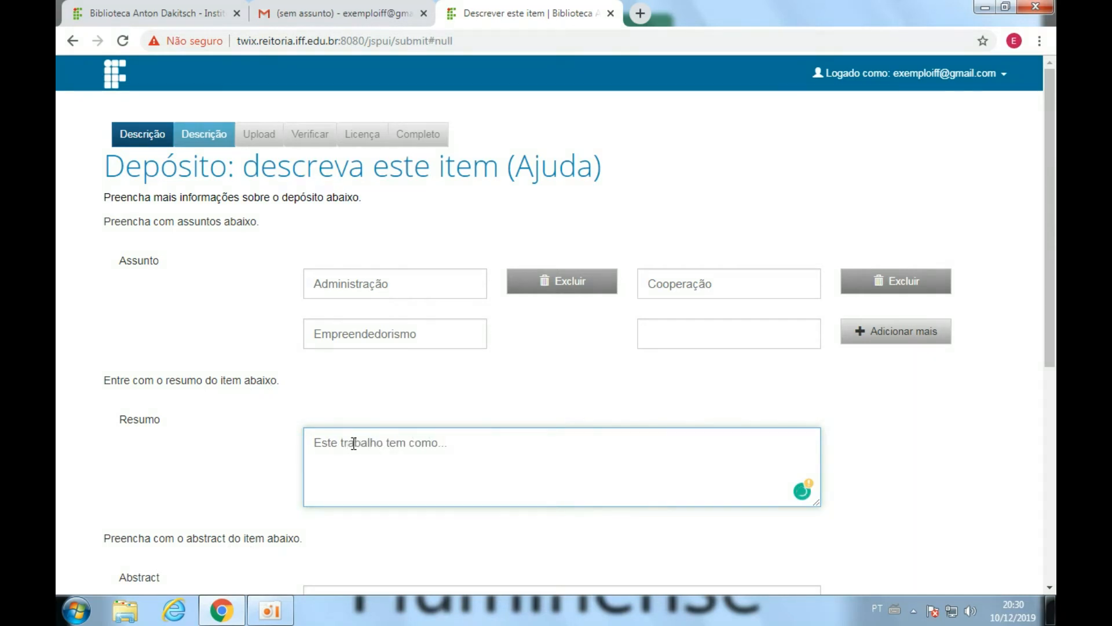
{"action": "scroll", "coordinate": [355, 443], "scroll_direction": "down", "scroll_amount": 4}
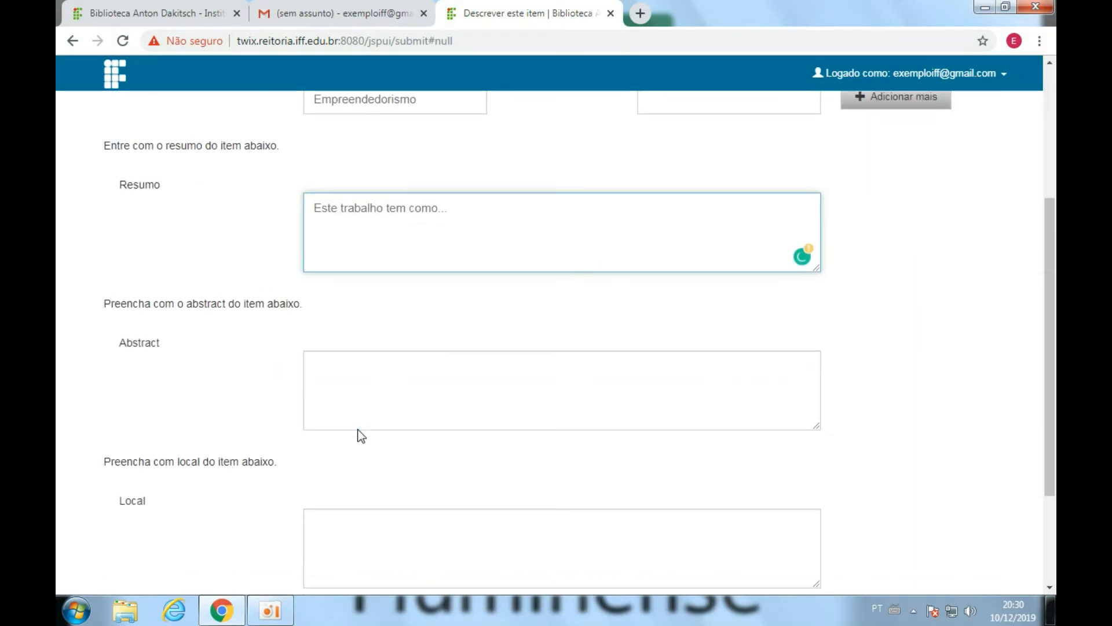
{"action": "left_click", "coordinate": [350, 374]}
{"action": "type", "text": "This work"}
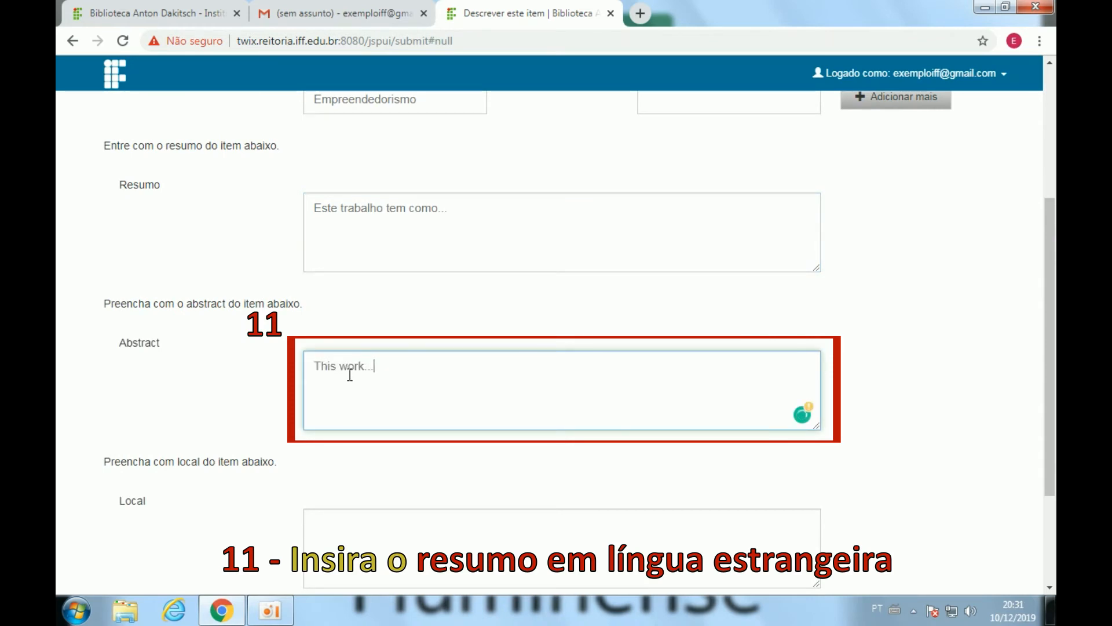
{"action": "type", "text": "..."}
Begin the Local field with 'Instituto Federal de Educação, Ciência e Tecnologia Fluminense, campus Campos Centro'.
{"action": "scroll", "coordinate": [347, 379], "scroll_direction": "down", "scroll_amount": 3}
{"action": "left_click", "coordinate": [347, 373]}
{"action": "type", "text": "Insit"}
{"action": "key", "text": "BackSpace"}
{"action": "key", "text": "BackSpace"}
{"action": "type", "text": "tituto F"}
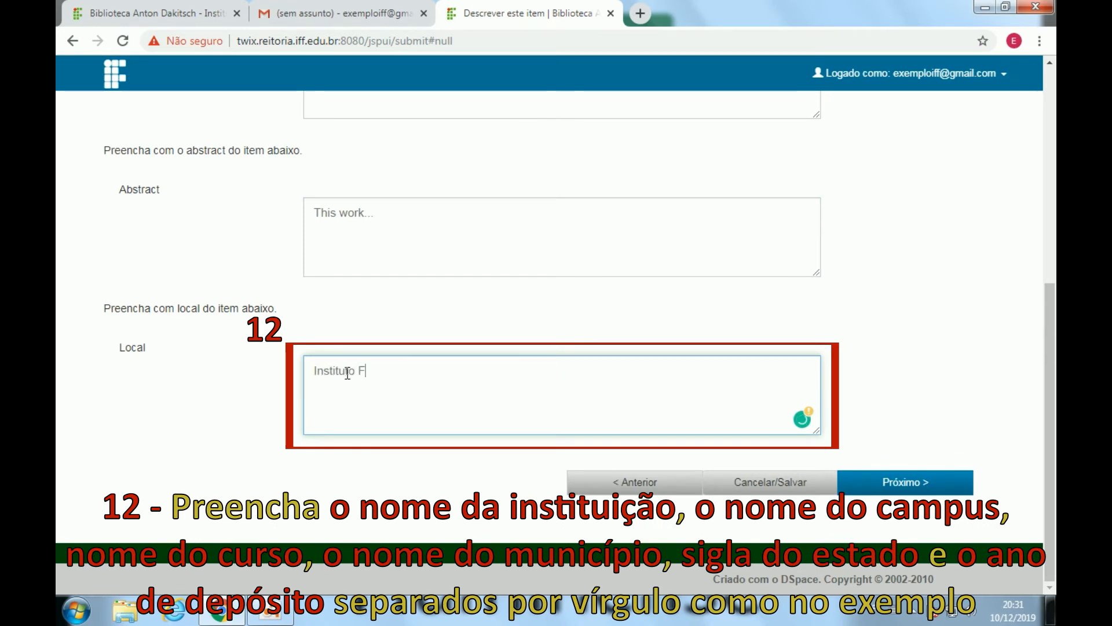
{"action": "type", "text": "ederal de Educação, Ciência e Tecnolog"}
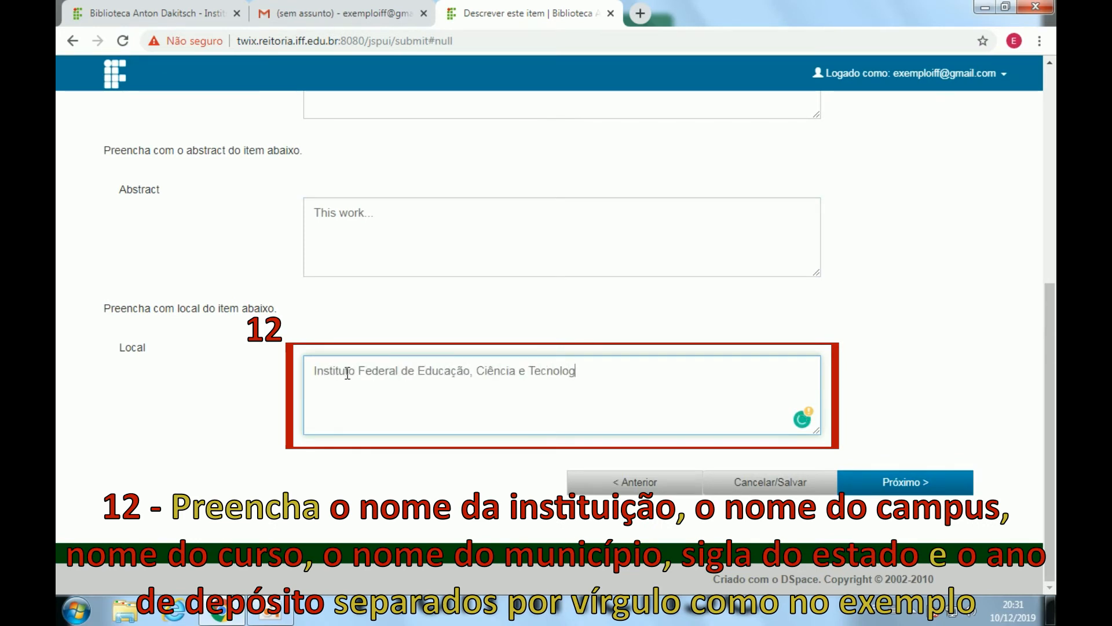
{"action": "type", "text": "ia Fluminense, campus Ca"}
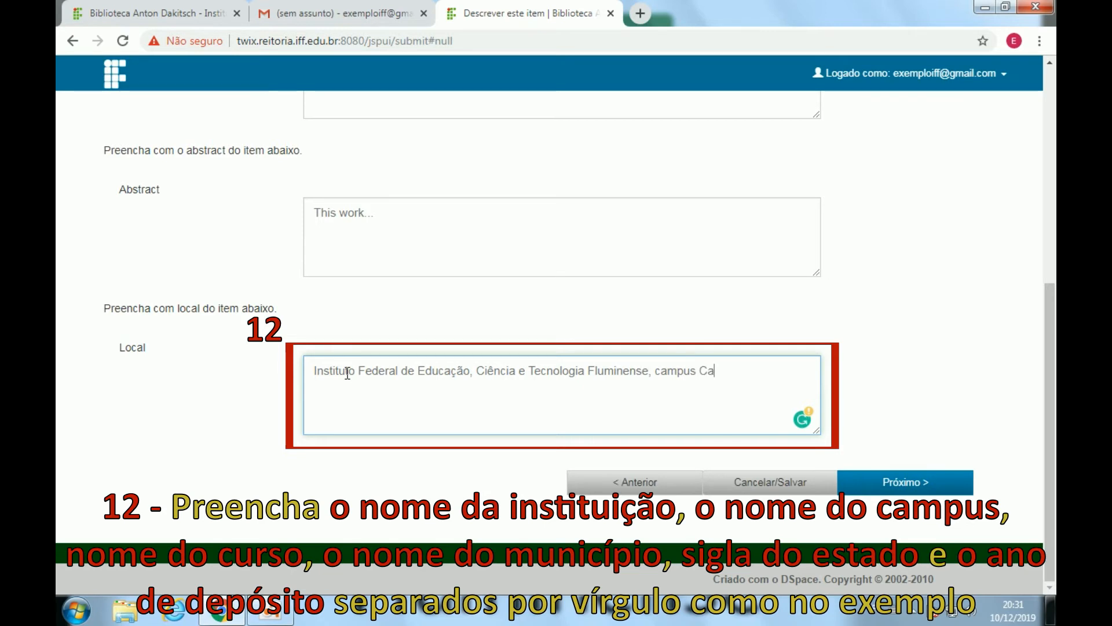
{"action": "type", "text": "mpos Centro, Curso de Licenciatura em "}
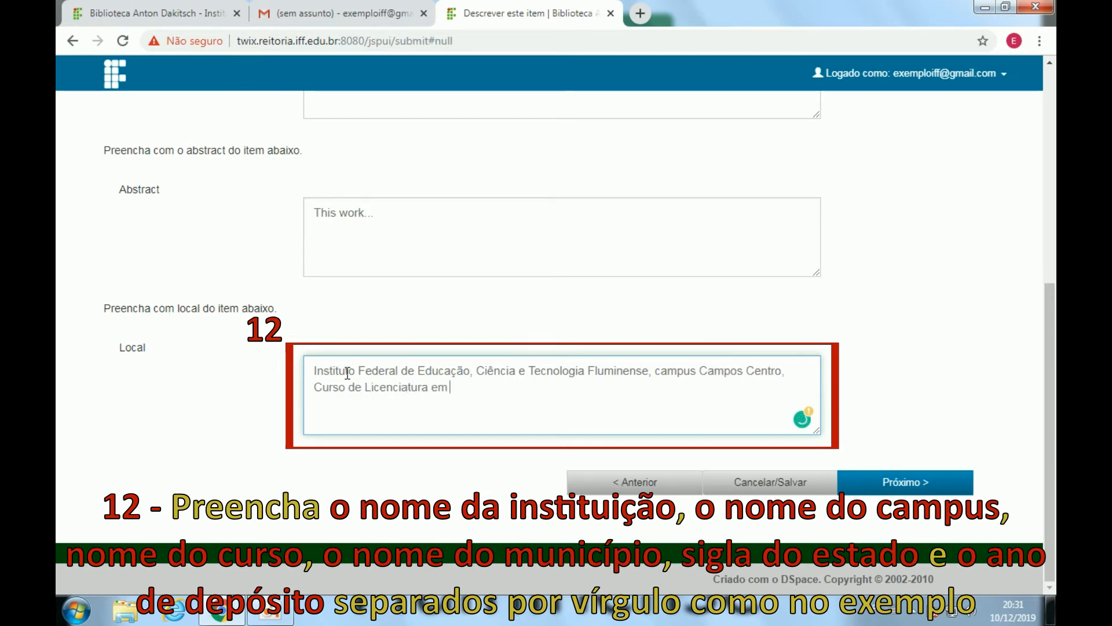
{"action": "type", "text": "Geografia, Campos dos Goytacazes, RJ, 2019."}
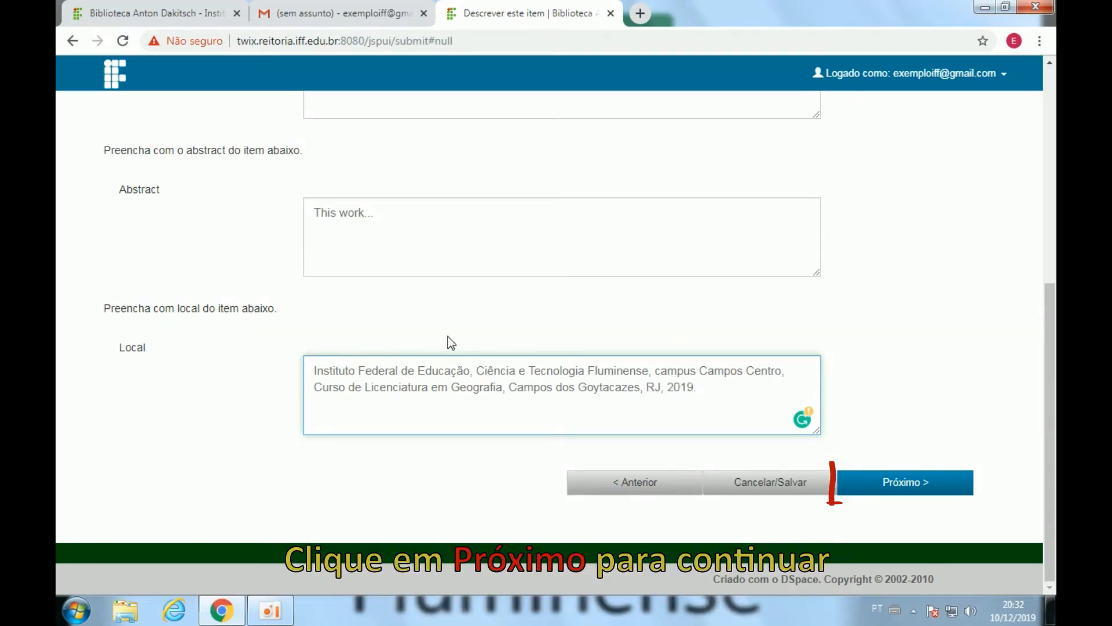
Upload Texto.pdf as the first file of the deposit.
{"action": "left_click", "coordinate": [907, 487]}
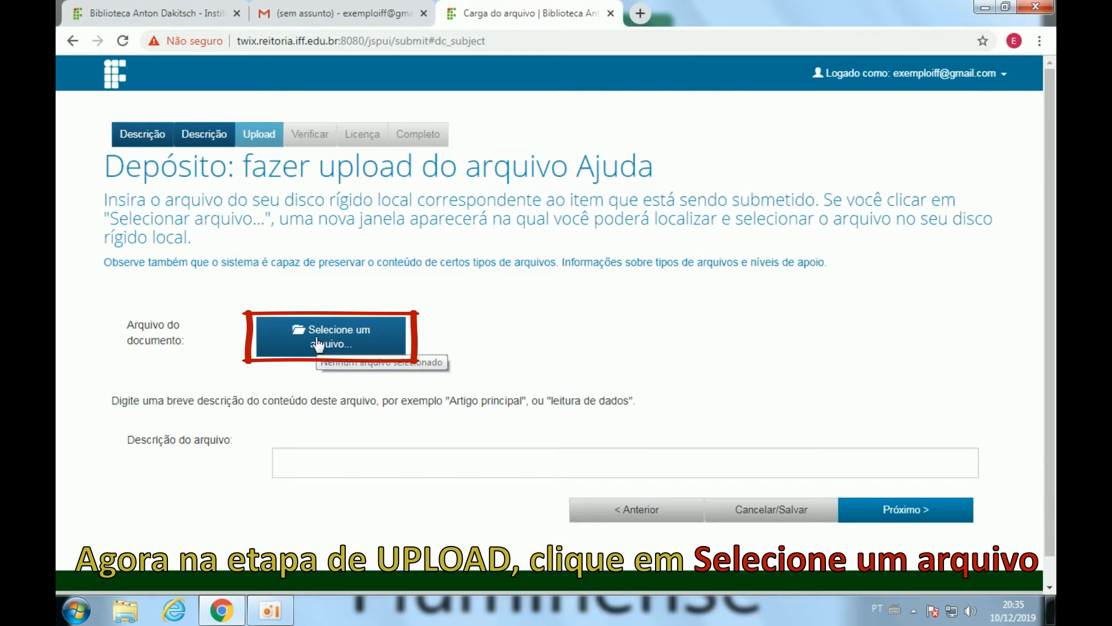
{"action": "left_click", "coordinate": [287, 355]}
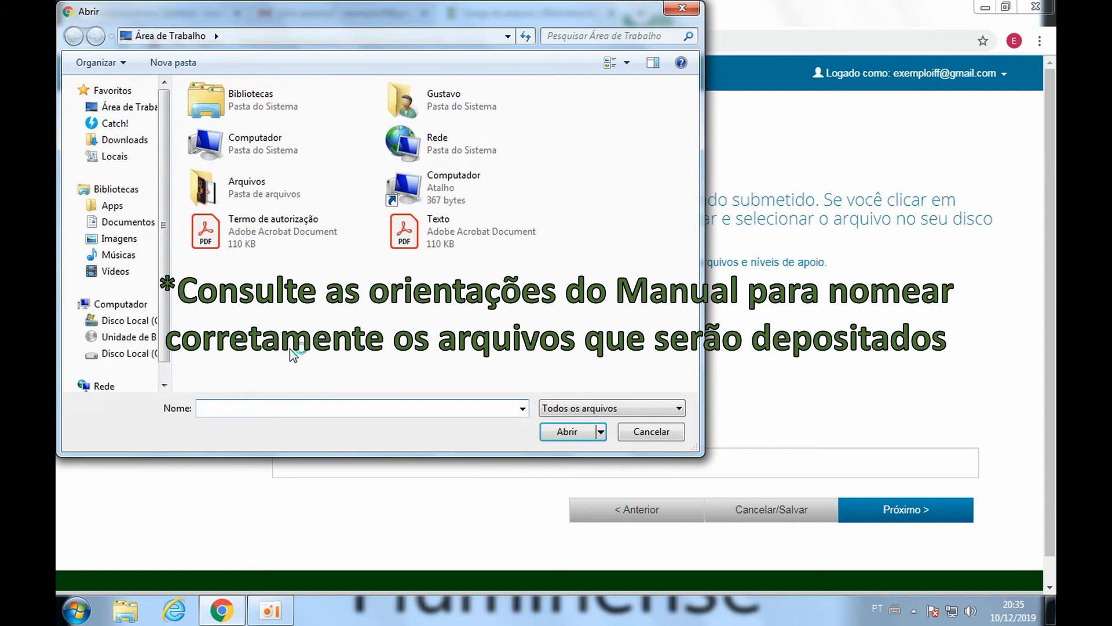
{"action": "left_click", "coordinate": [446, 234]}
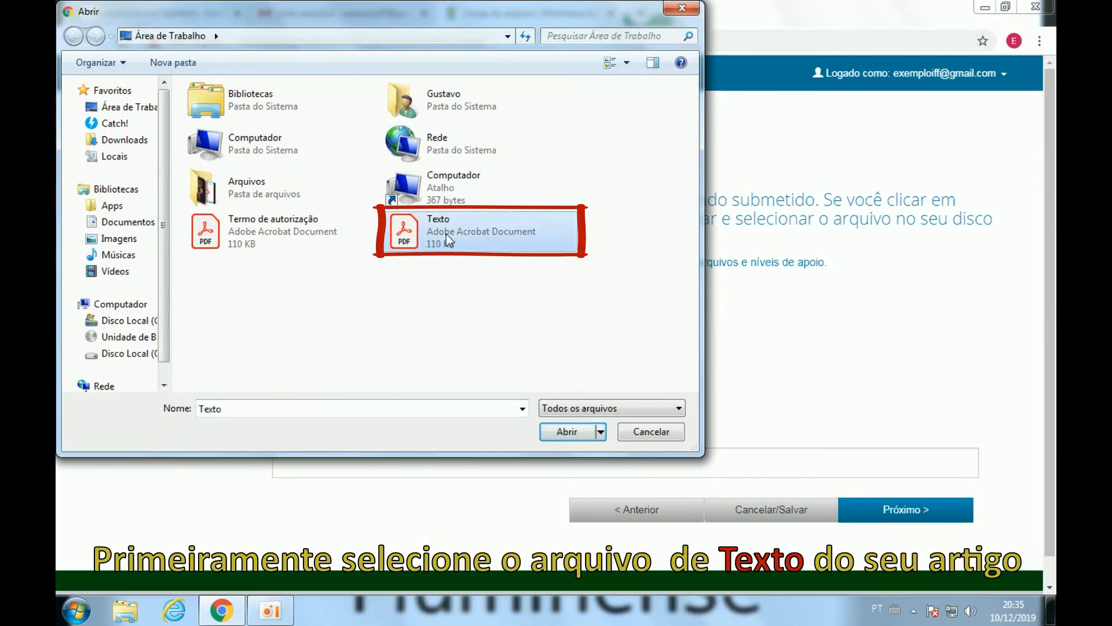
{"action": "left_click", "coordinate": [560, 433]}
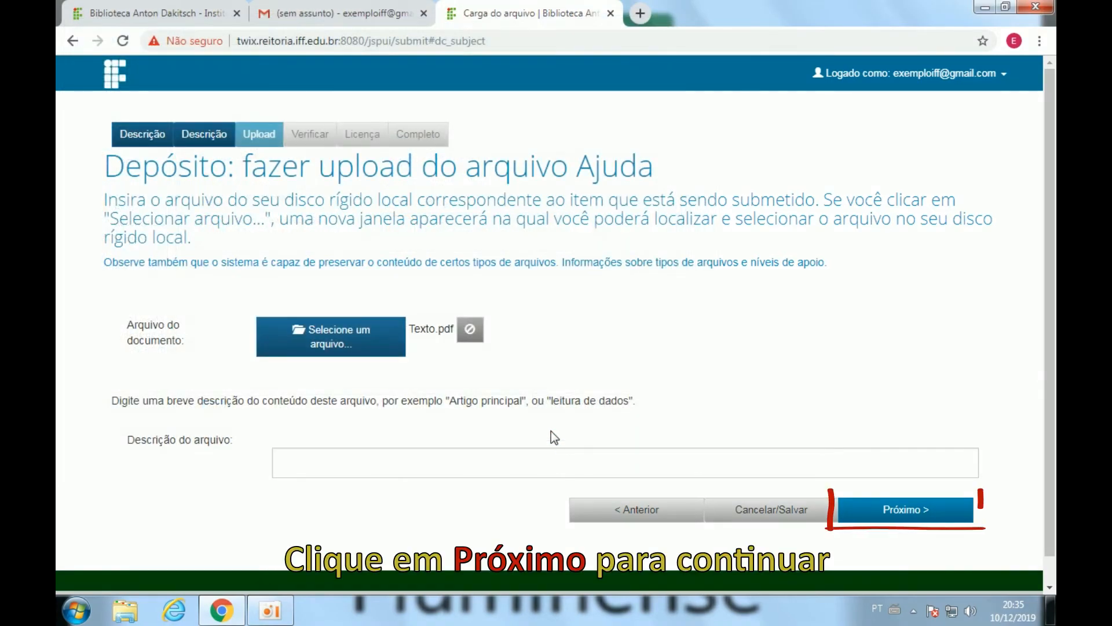
{"action": "left_click", "coordinate": [867, 517]}
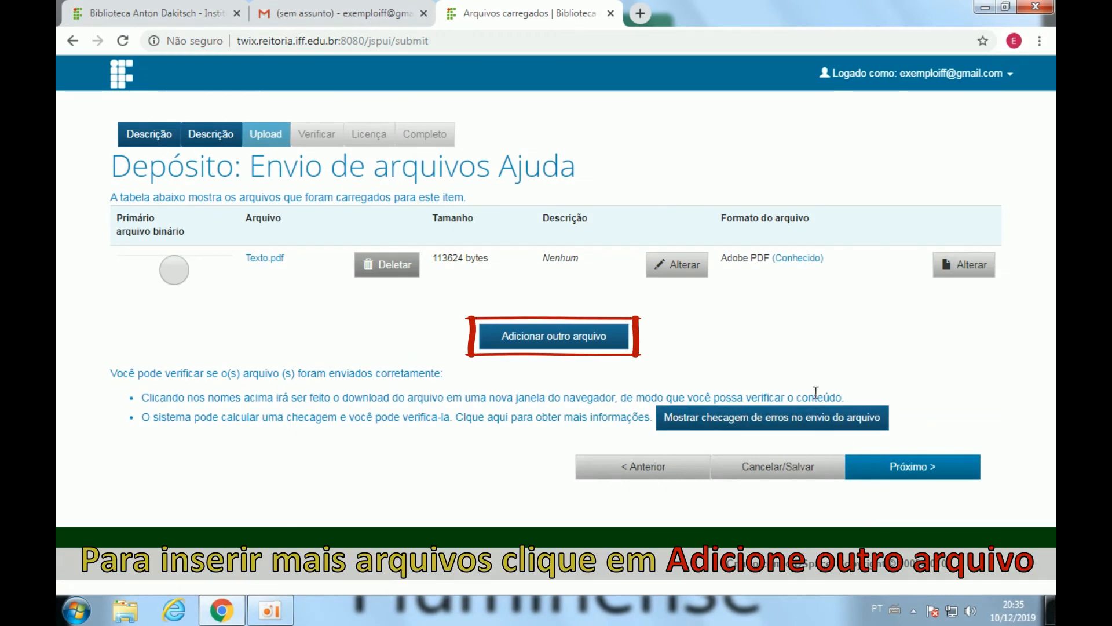
Add Termo de autorização.pdf as a second file and proceed to the review page.
{"action": "left_click", "coordinate": [623, 347]}
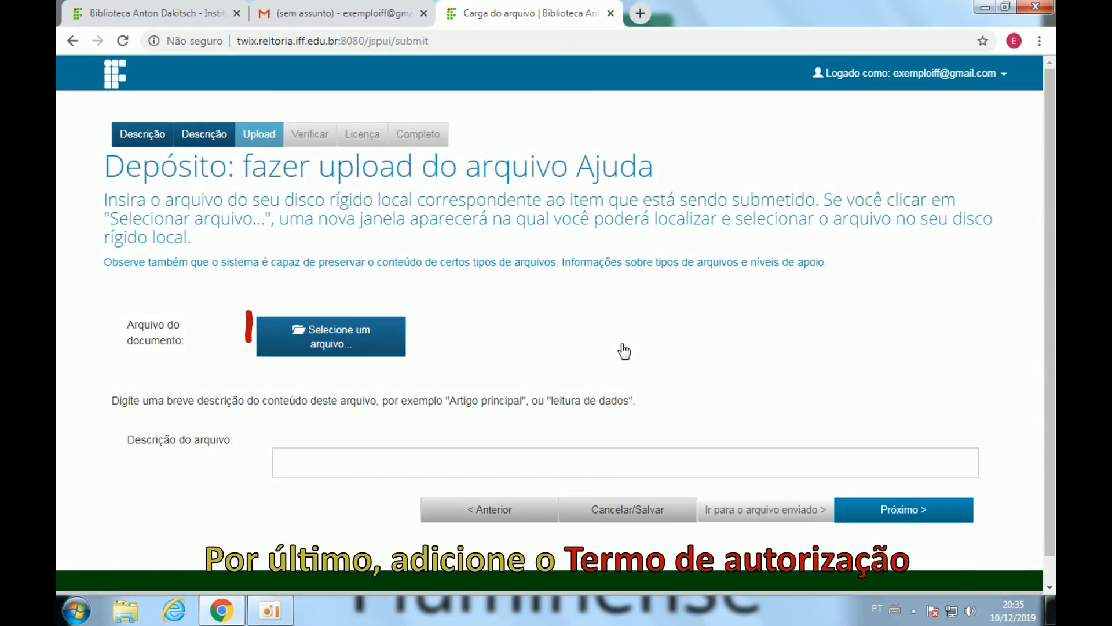
{"action": "left_click", "coordinate": [398, 346]}
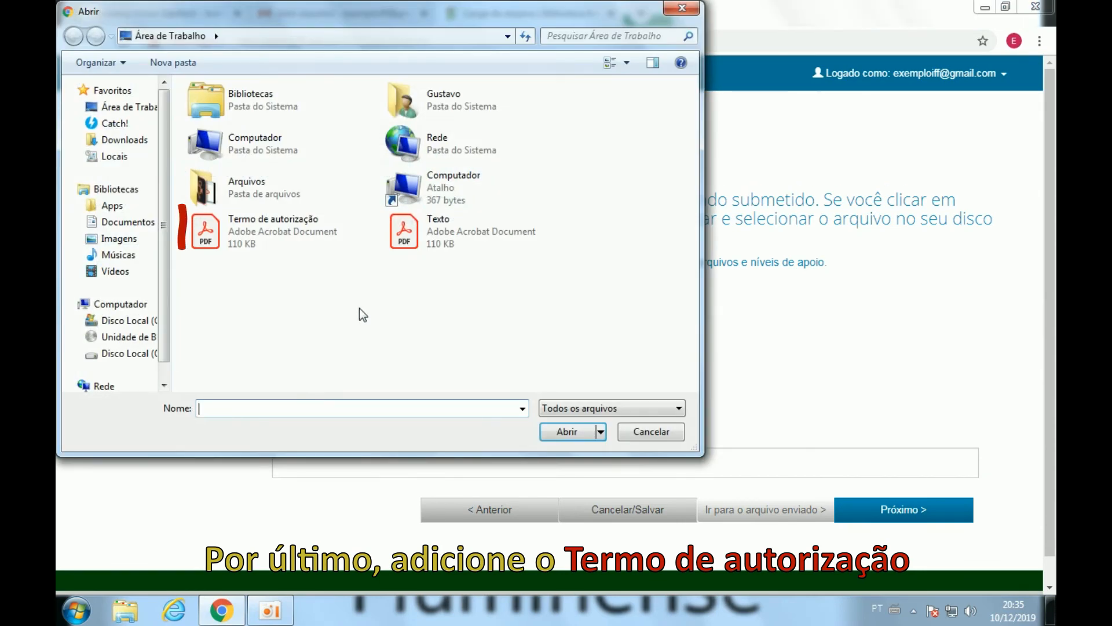
{"action": "left_click", "coordinate": [297, 241]}
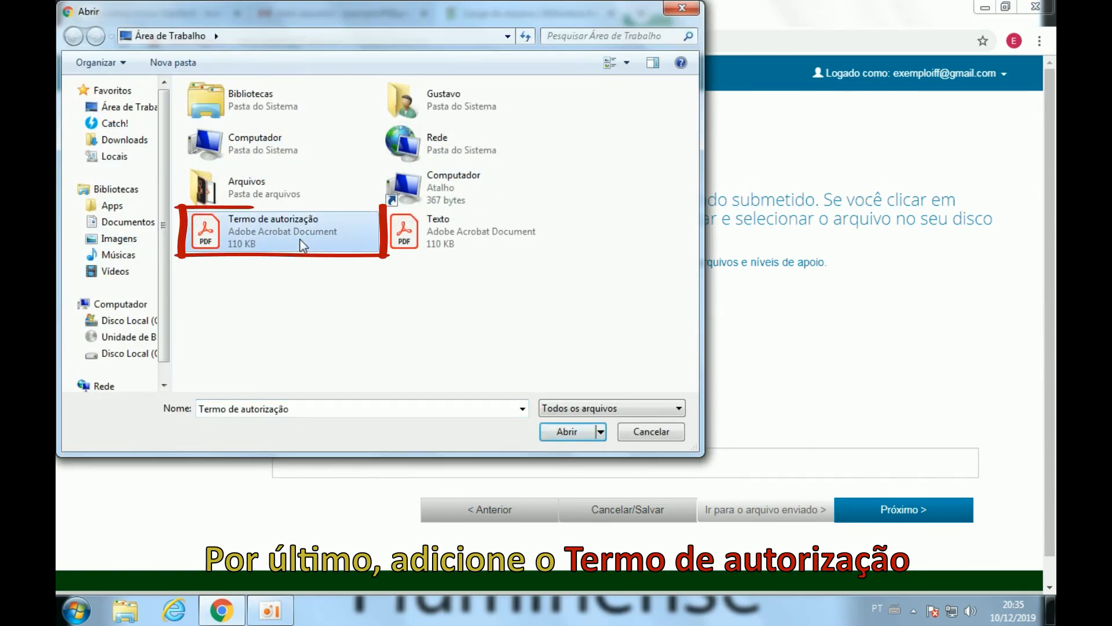
{"action": "left_click", "coordinate": [589, 437]}
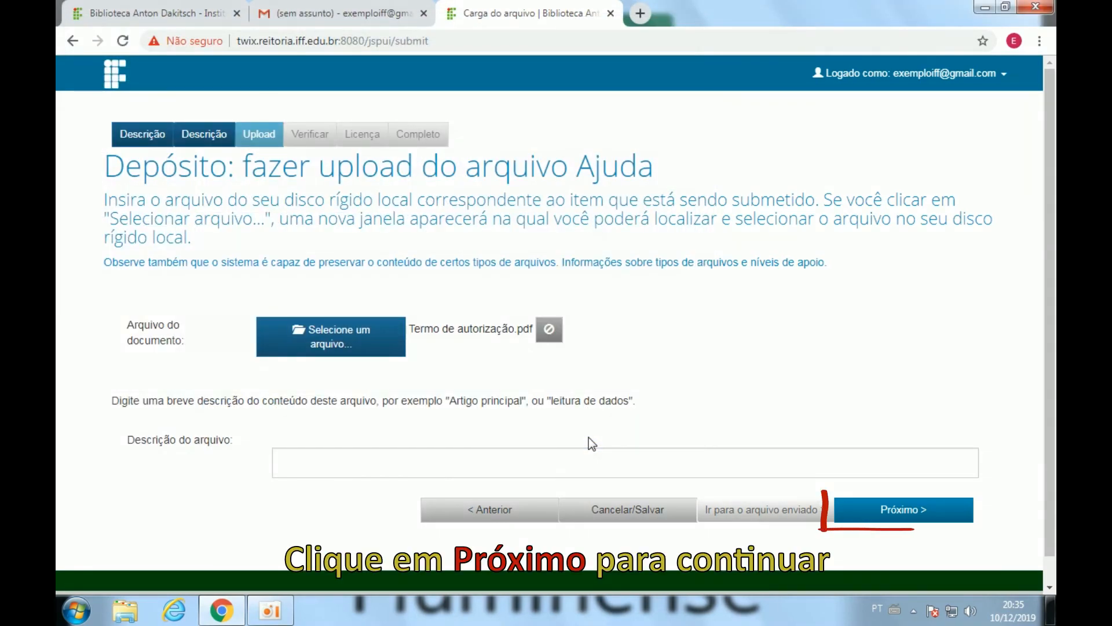
{"action": "left_click", "coordinate": [863, 518]}
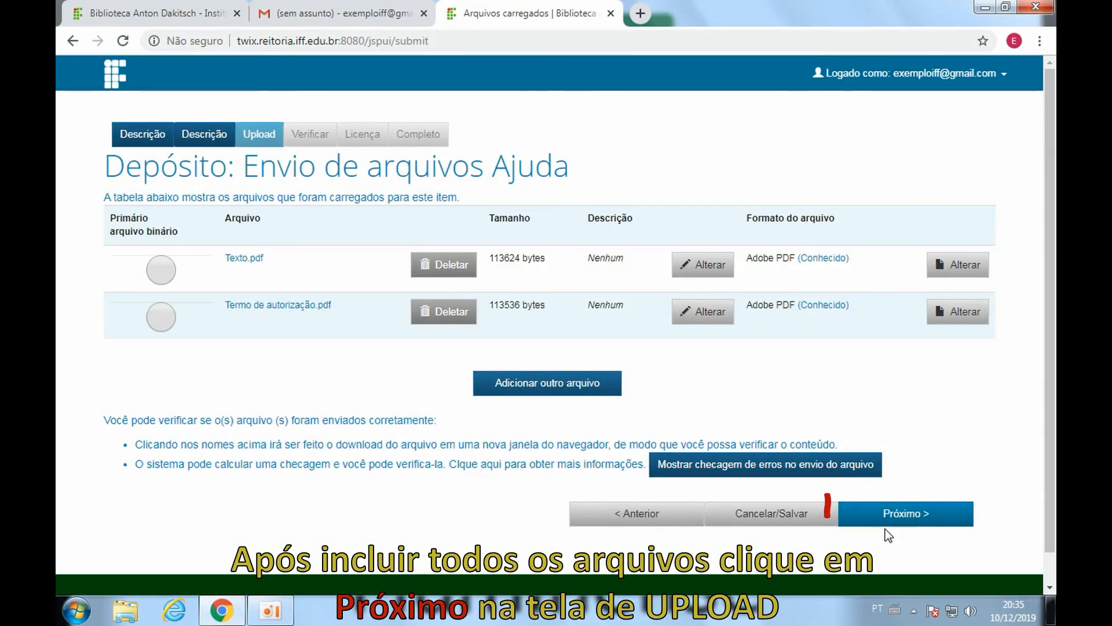
{"action": "left_click", "coordinate": [875, 530]}
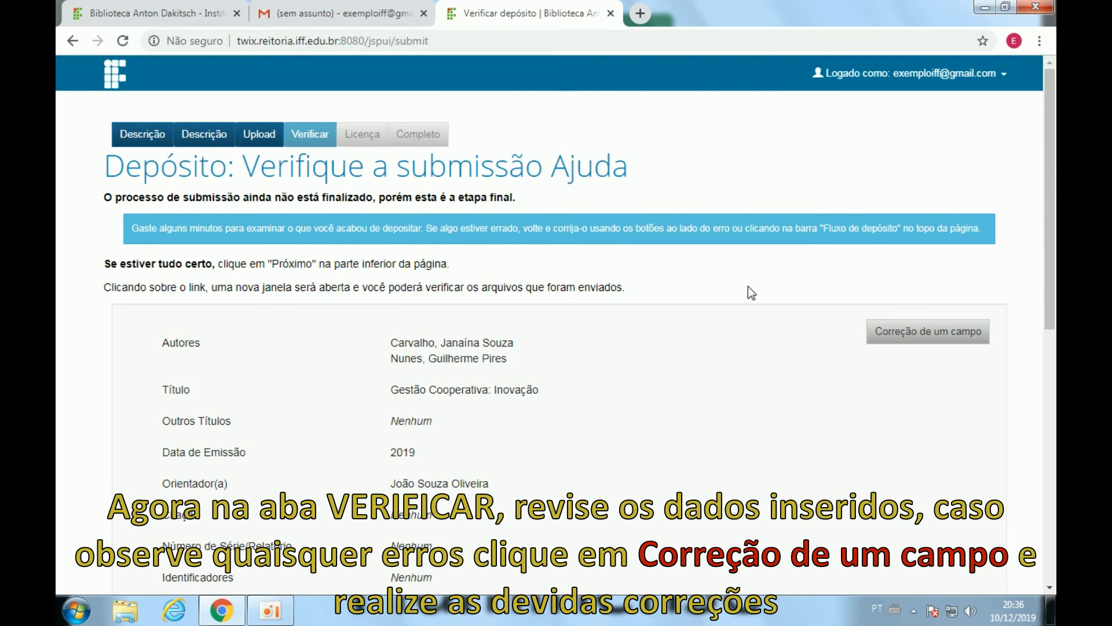
Scroll through the review summary to check metadata, keywords, summaries, Local entry and both PDFs.
{"action": "scroll", "coordinate": [752, 293], "scroll_direction": "down", "scroll_amount": 3}
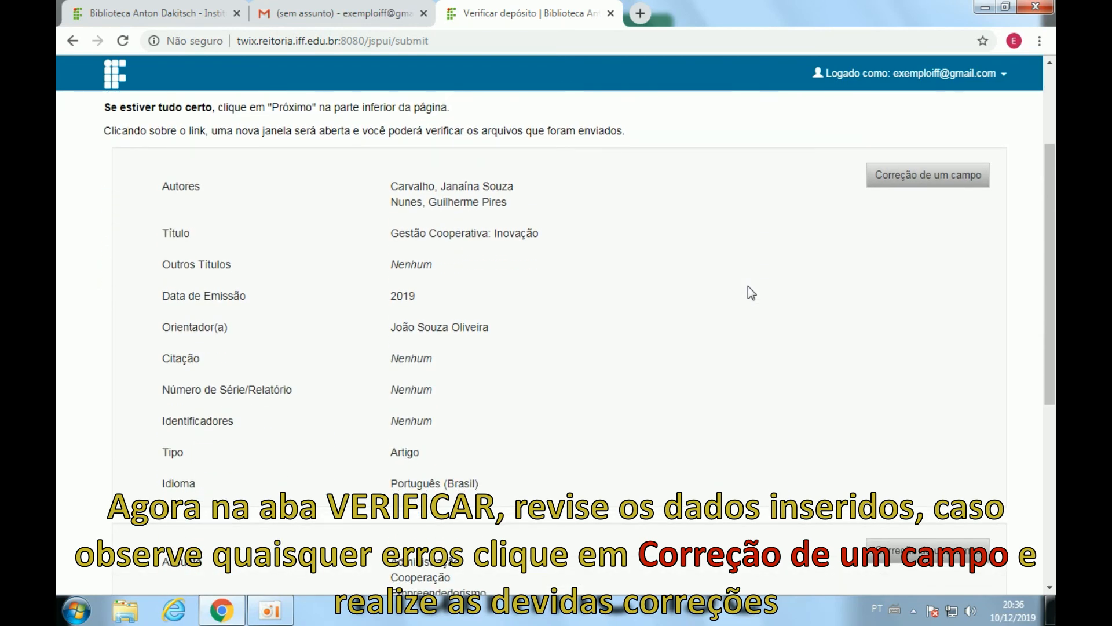
{"action": "scroll", "coordinate": [747, 286], "scroll_direction": "down", "scroll_amount": 1}
{"action": "scroll", "coordinate": [748, 286], "scroll_direction": "down", "scroll_amount": 1}
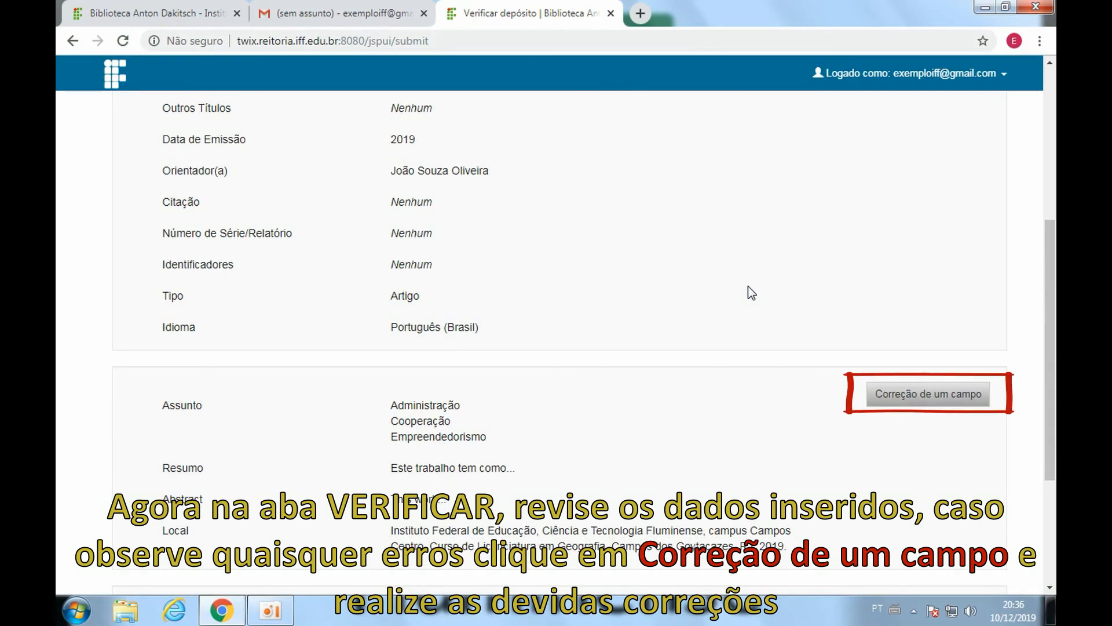
{"action": "scroll", "coordinate": [748, 286], "scroll_direction": "down", "scroll_amount": 2}
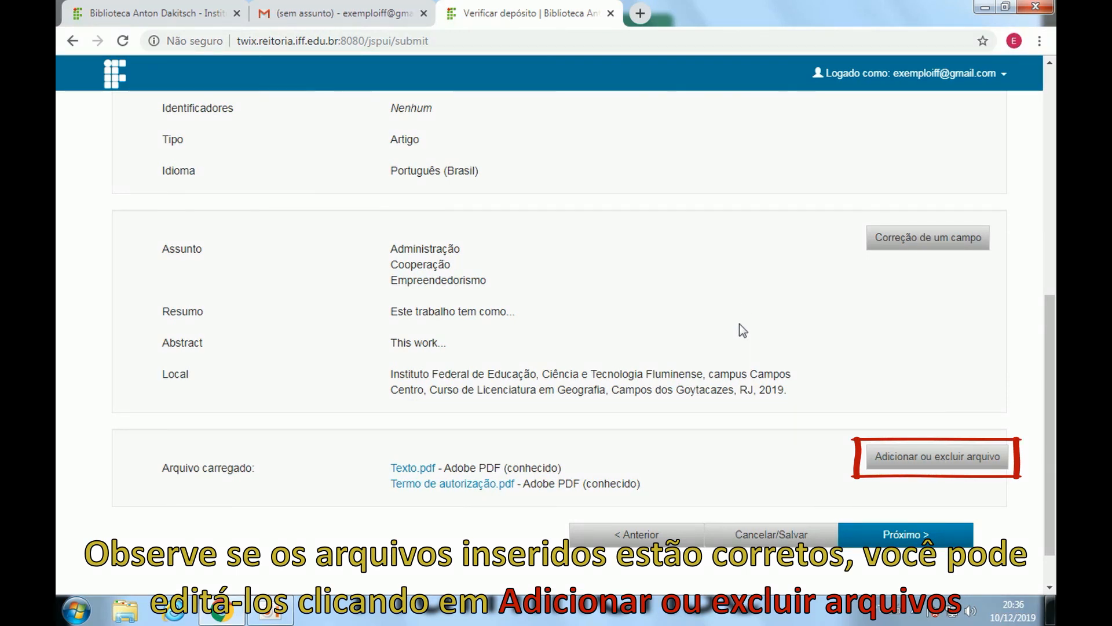
Accept the review and grant the distribution licence (Eu concedo a licença) to complete the deposit.
{"action": "left_click", "coordinate": [858, 543]}
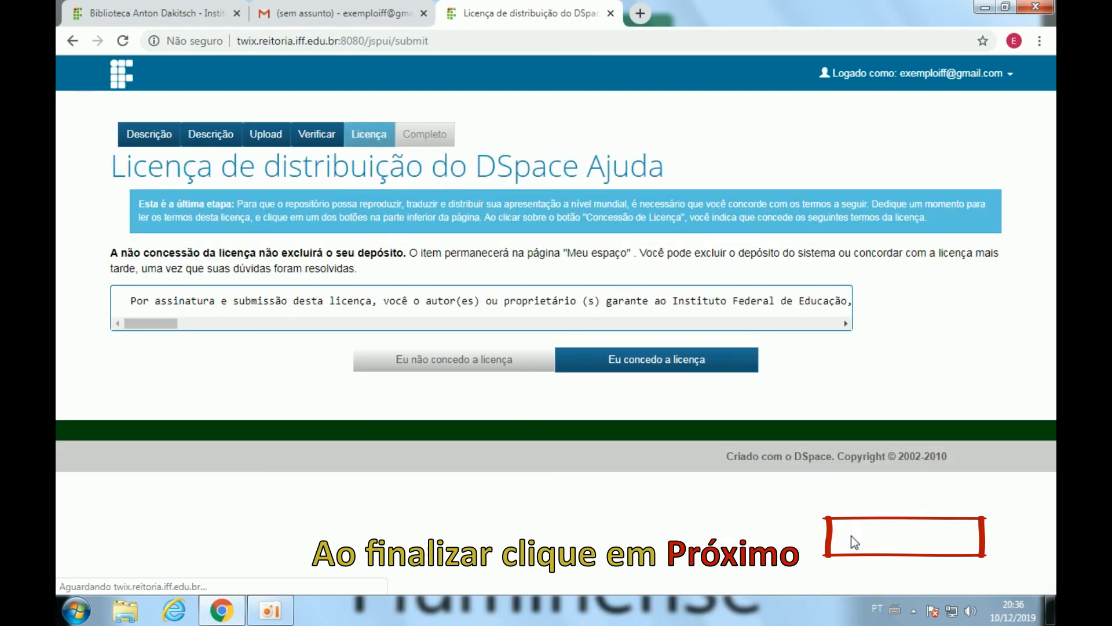
{"action": "left_click", "coordinate": [579, 371]}
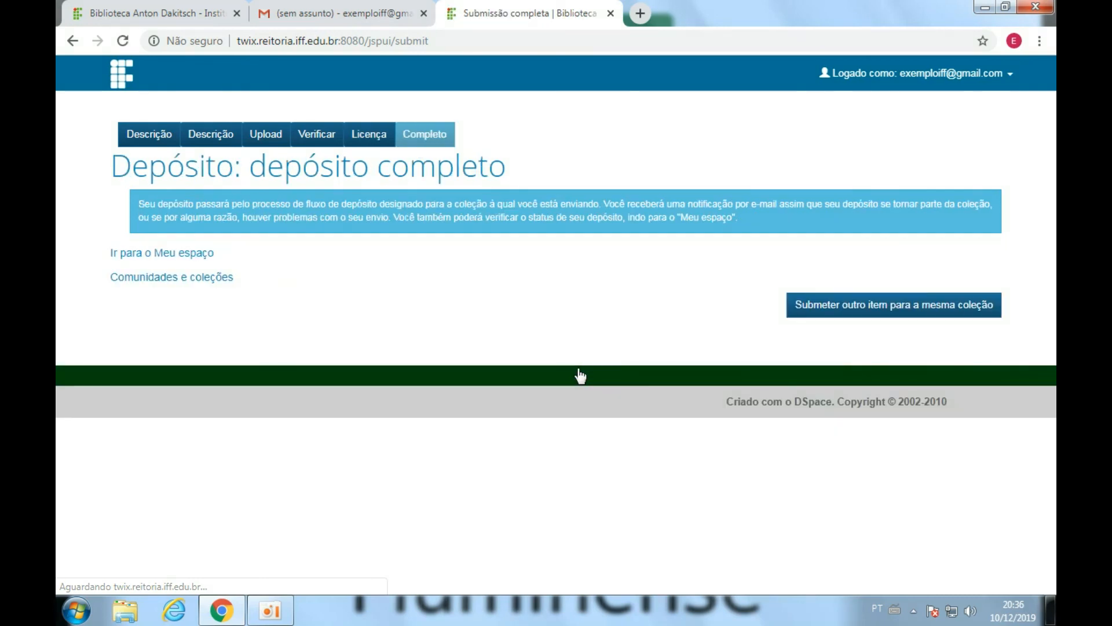